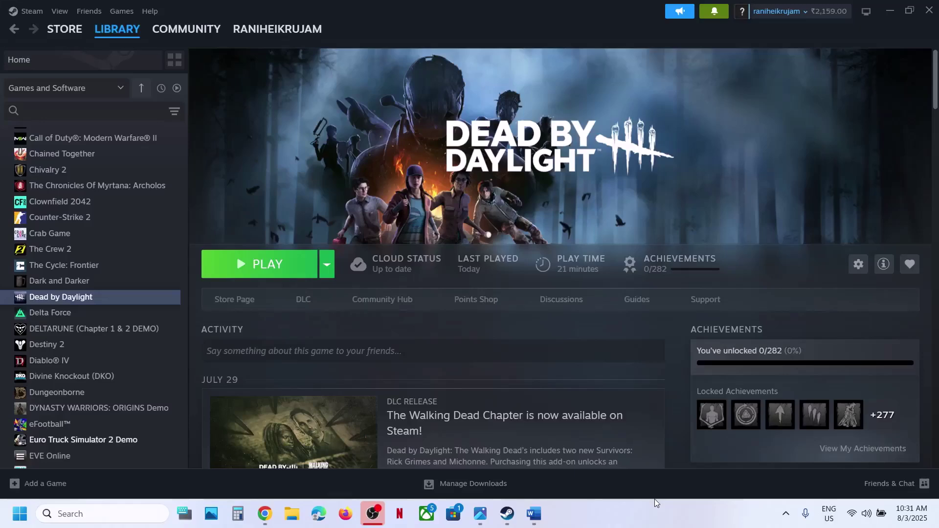
# View the saved initialization error screenshot, then bring the guide and the Steam library forward
pyautogui.click(480, 519)
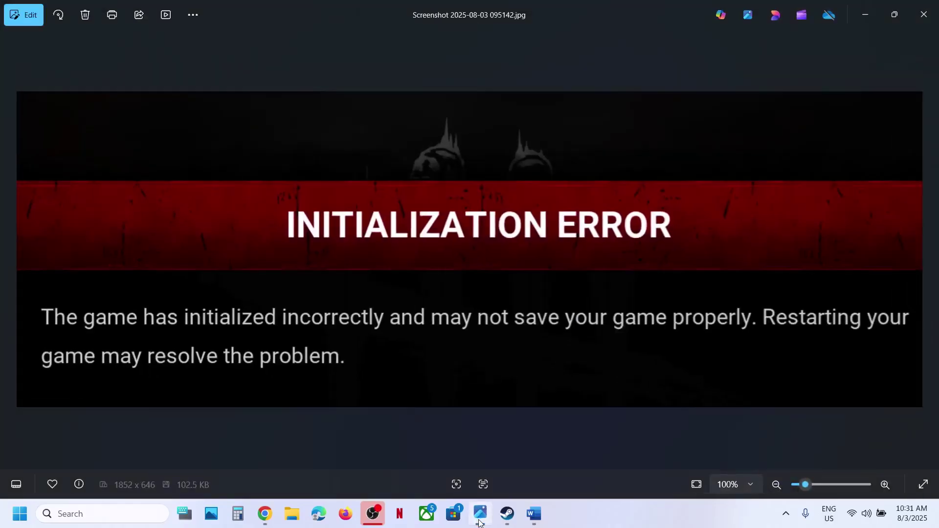
pyautogui.click(866, 25)
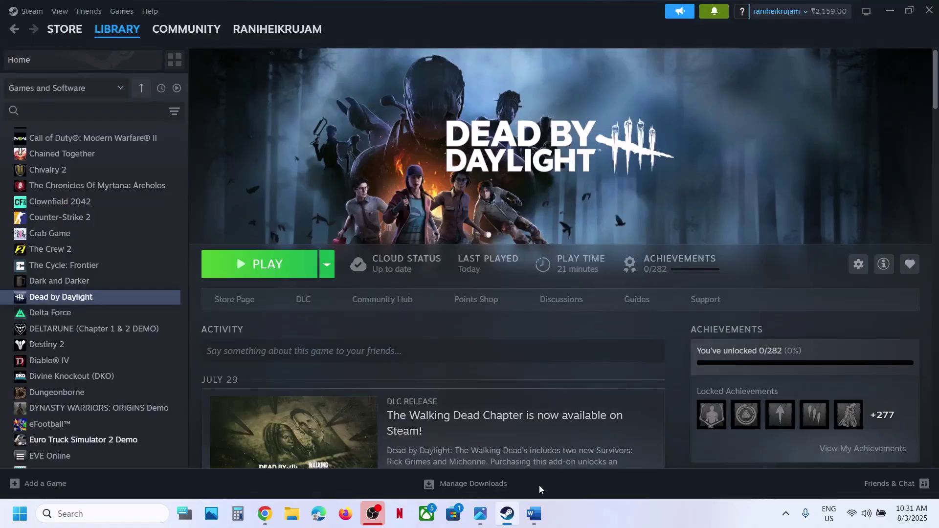
pyautogui.click(533, 516)
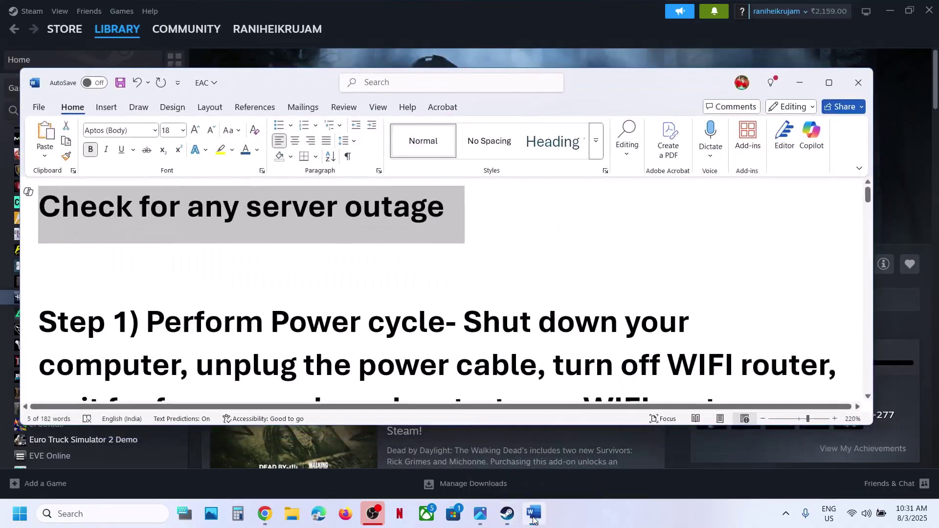
pyautogui.click(482, 61)
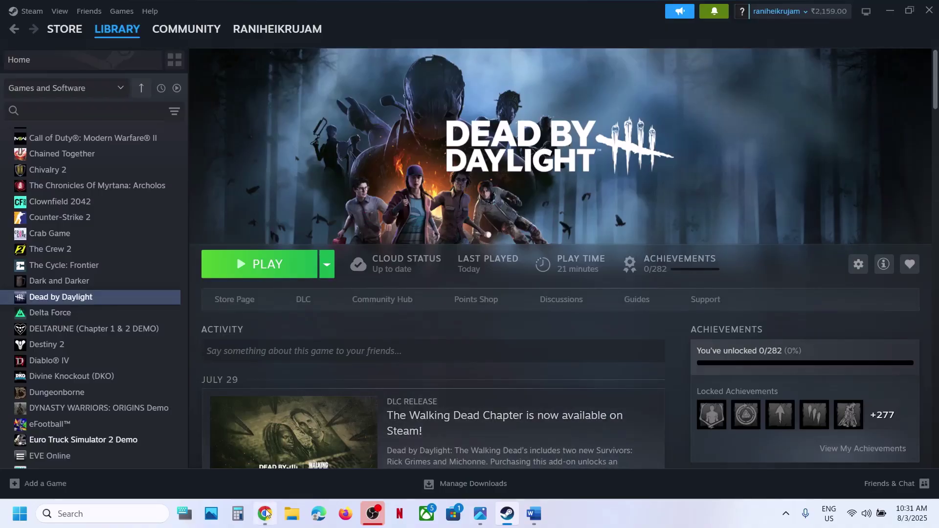
# Check the Dead by Daylight profile in the browser, then return to the troubleshooting guide
pyautogui.moveTo(267, 522)
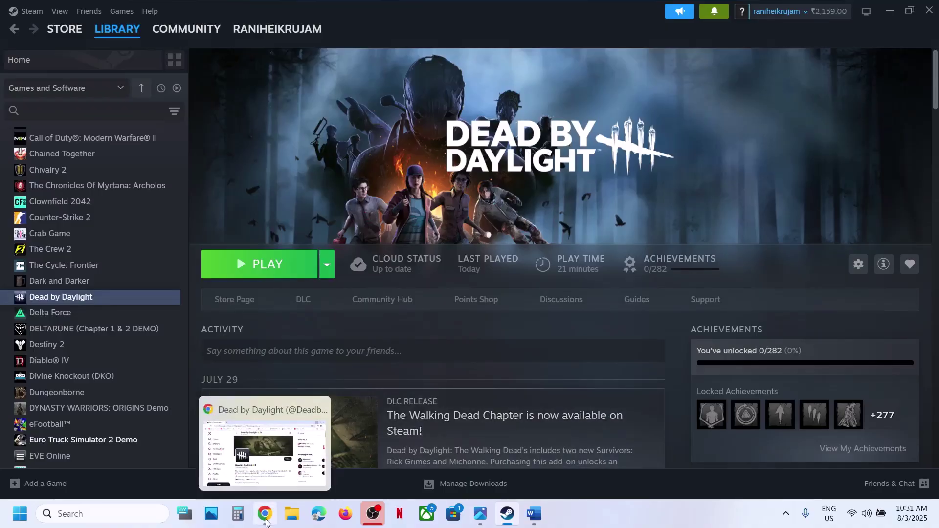
pyautogui.click(266, 521)
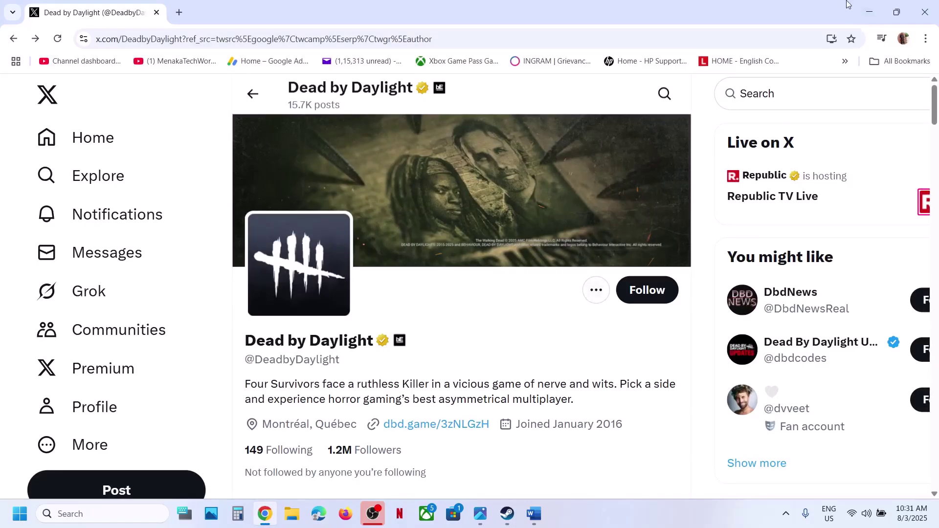
pyautogui.click(862, 7)
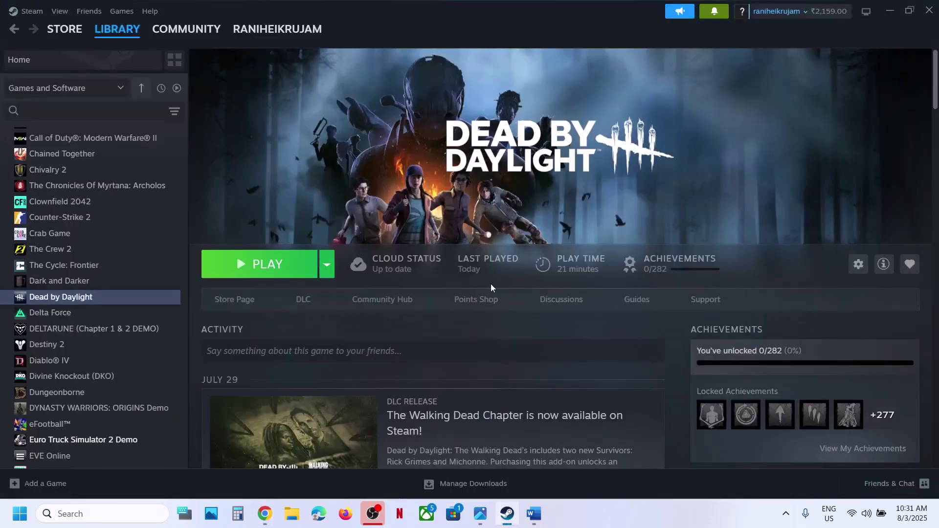
pyautogui.click(534, 514)
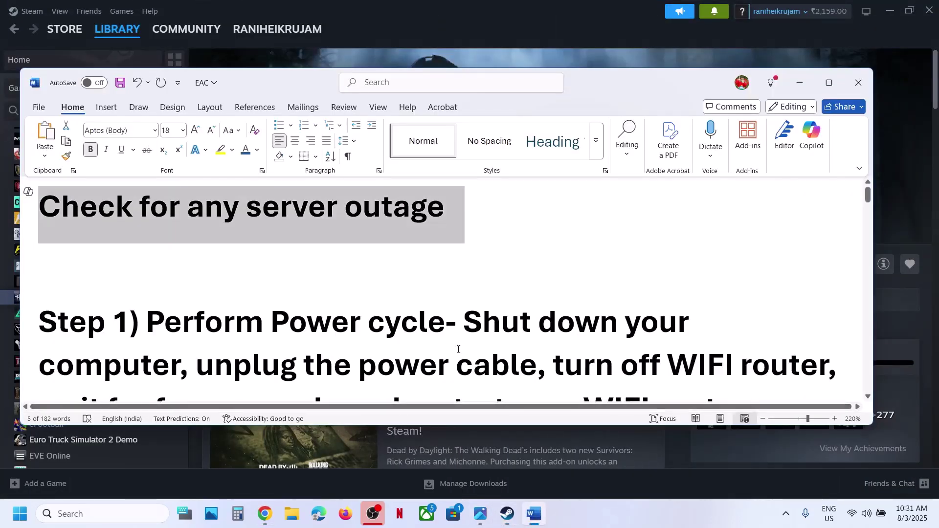
# Highlight the 'shut down your computer' instruction and show the Start menu power options
pyautogui.scroll(-2, 459, 349)
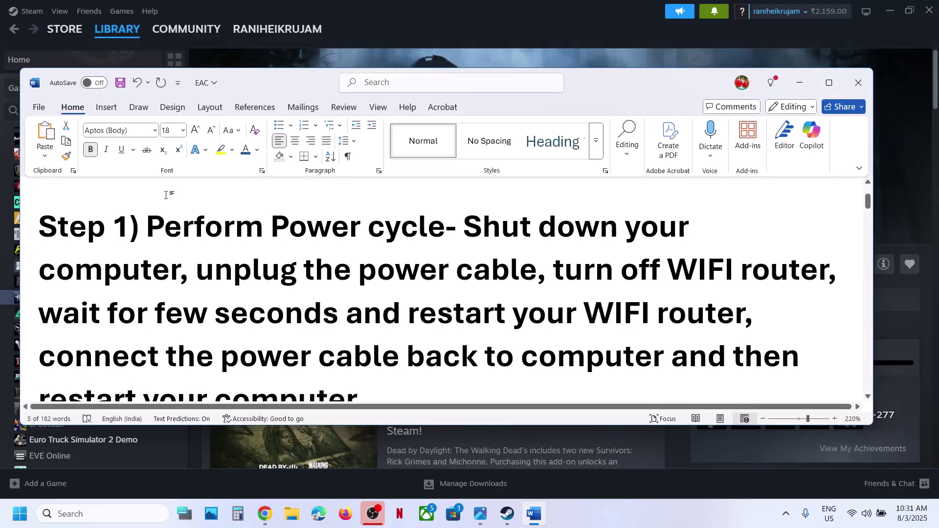
pyautogui.moveTo(146, 228); pyautogui.dragTo(194, 261)
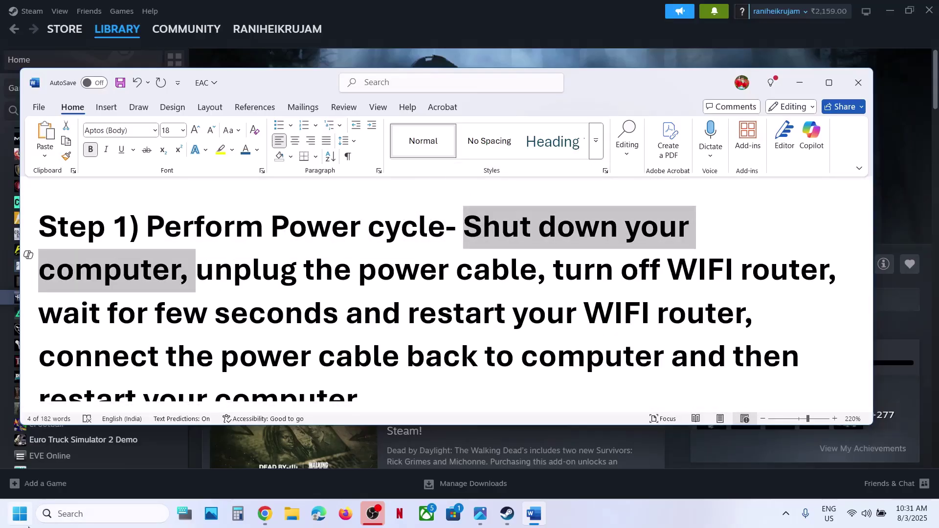
pyautogui.click(27, 523)
pyautogui.click(358, 473)
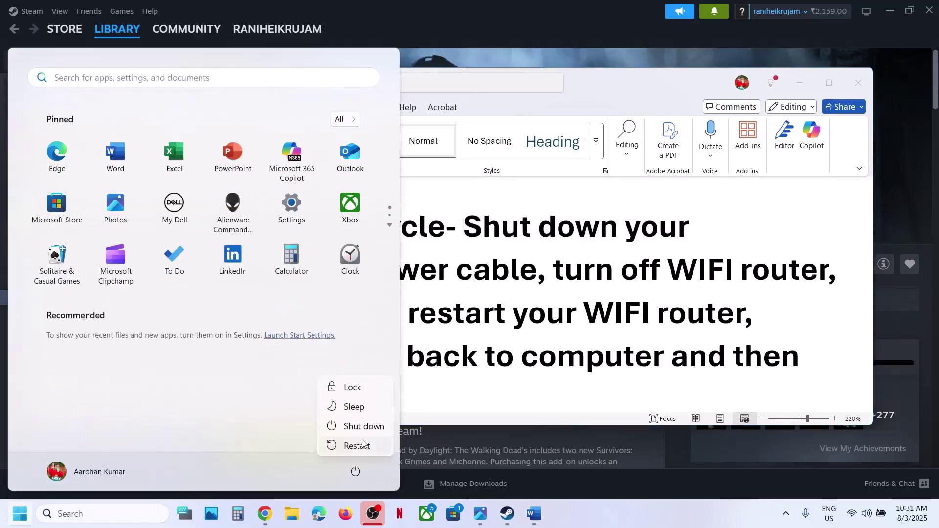
pyautogui.click(502, 345)
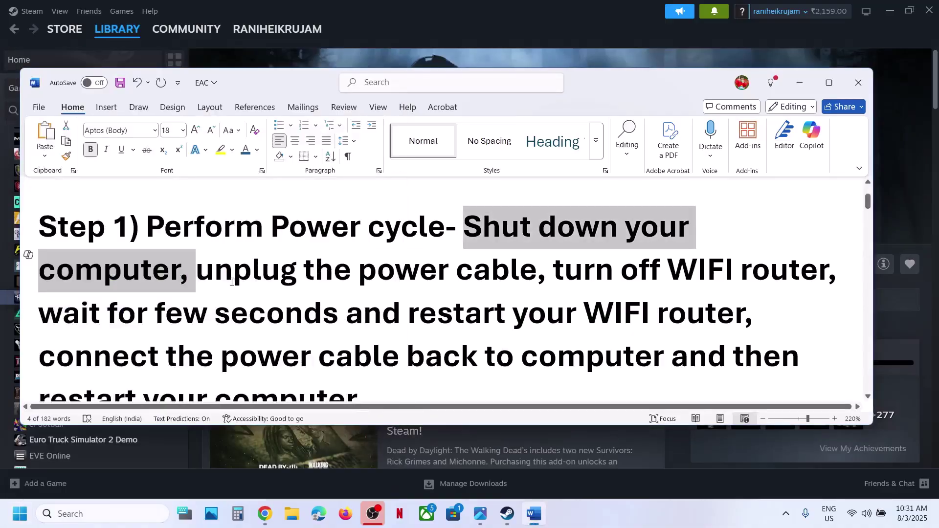
# Highlight the router and power-cable instructions and the final restart, then scroll to Step 2
pyautogui.moveTo(222, 277); pyautogui.dragTo(826, 272)
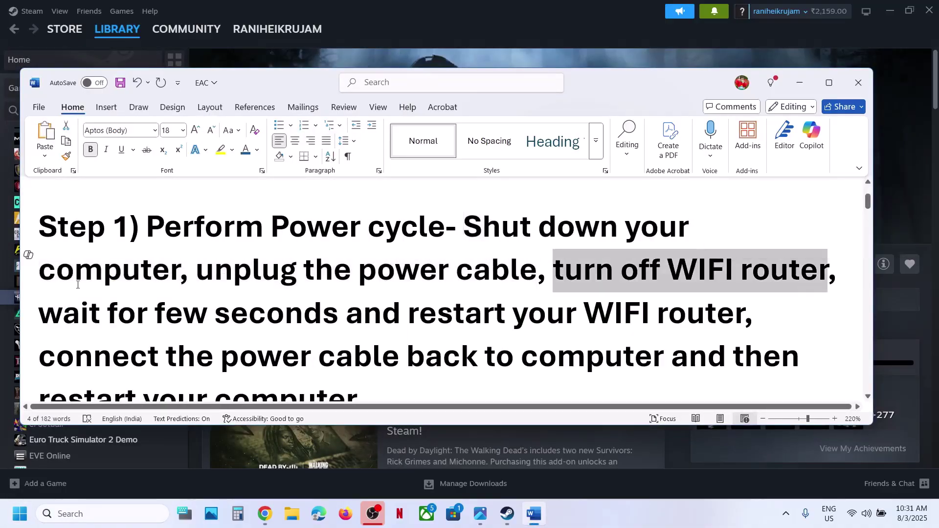
pyautogui.moveTo(54, 320); pyautogui.dragTo(698, 317)
pyautogui.click(436, 325)
pyautogui.scroll(-2, 342, 333)
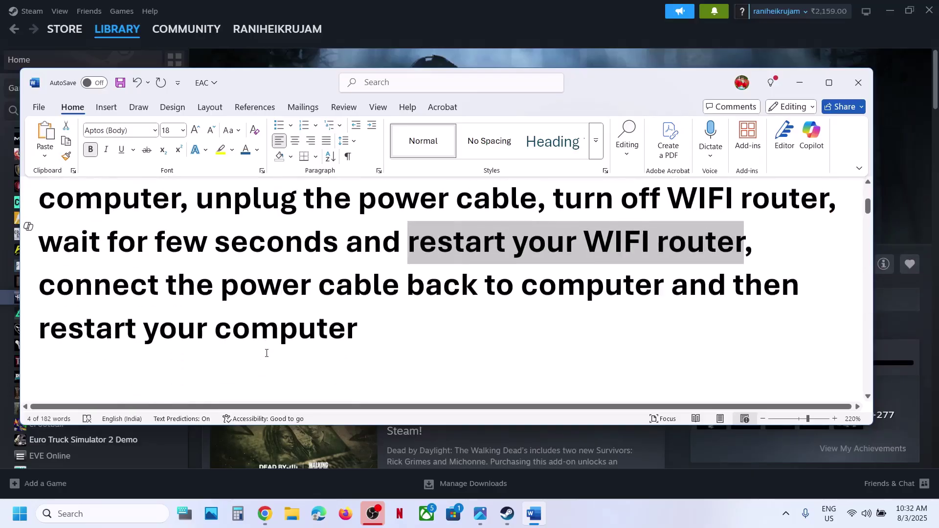
pyautogui.moveTo(62, 286); pyautogui.dragTo(639, 292)
pyautogui.moveTo(734, 287); pyautogui.dragTo(657, 316)
pyautogui.click(405, 309)
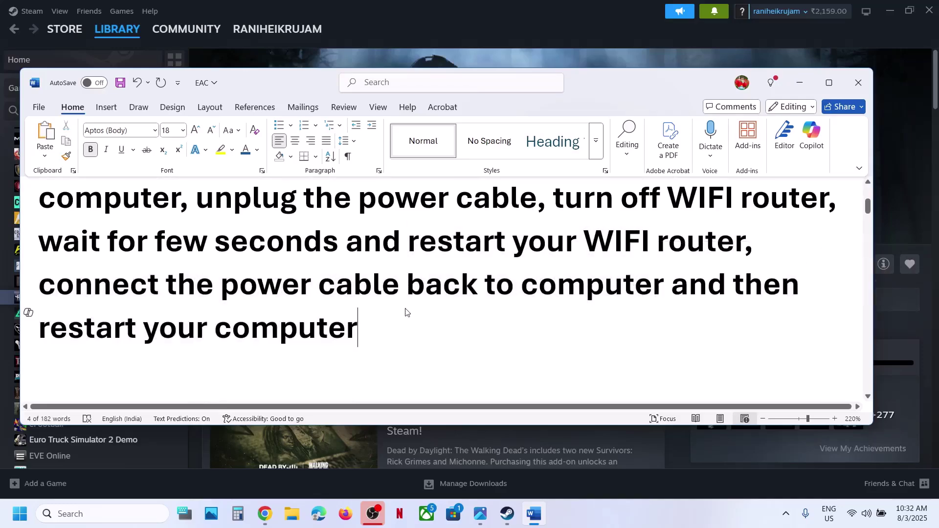
pyautogui.scroll(1, 406, 308)
pyautogui.scroll(-1, 406, 309)
pyautogui.scroll(-3, 406, 308)
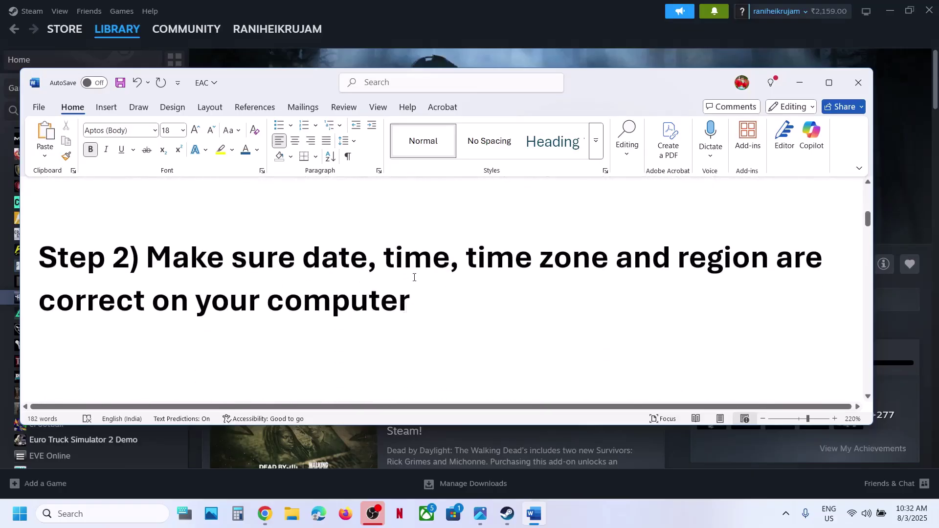
# Sync the system clock with the time server from the taskbar's date and time settings
pyautogui.click(409, 52)
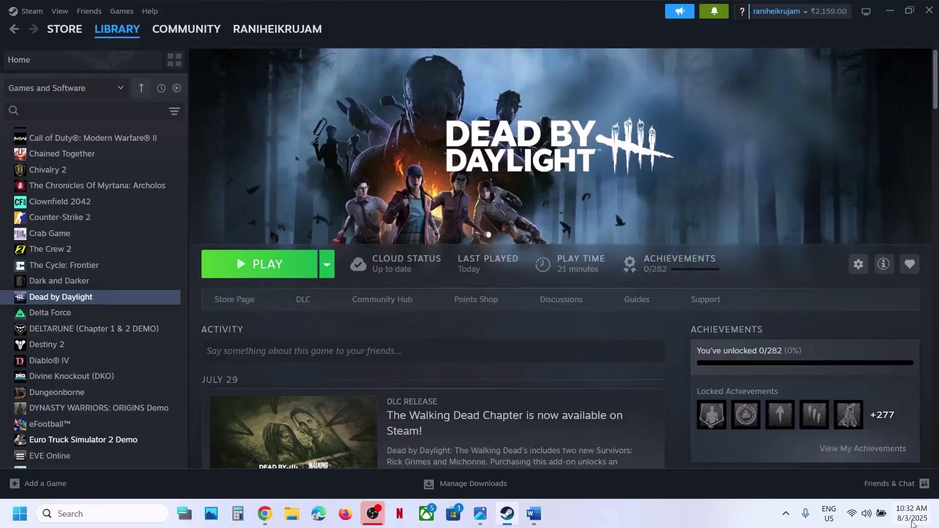
pyautogui.moveTo(911, 524)
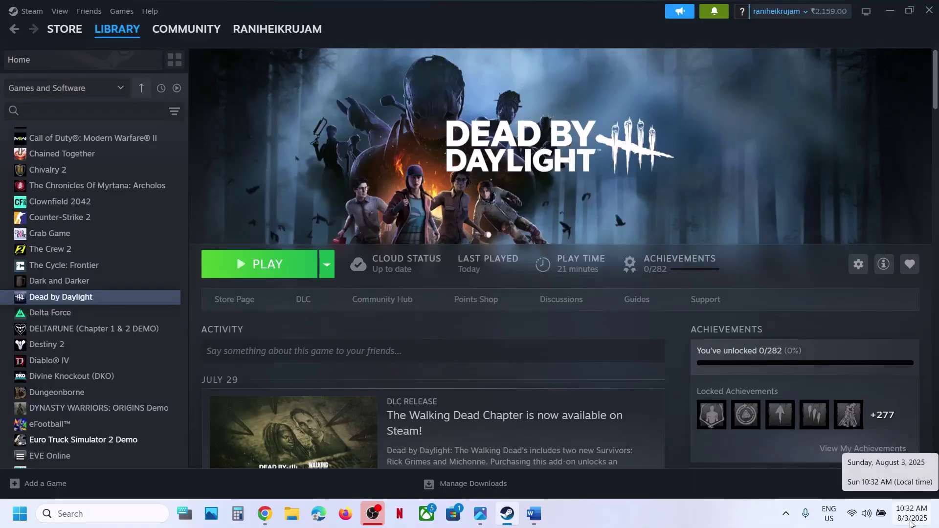
pyautogui.rightClick(911, 524)
pyautogui.click(888, 462)
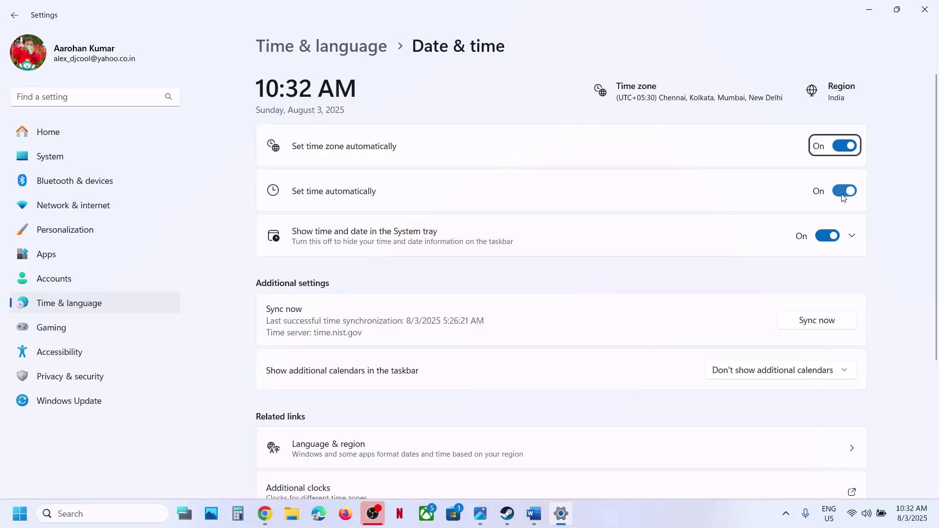
pyautogui.click(826, 326)
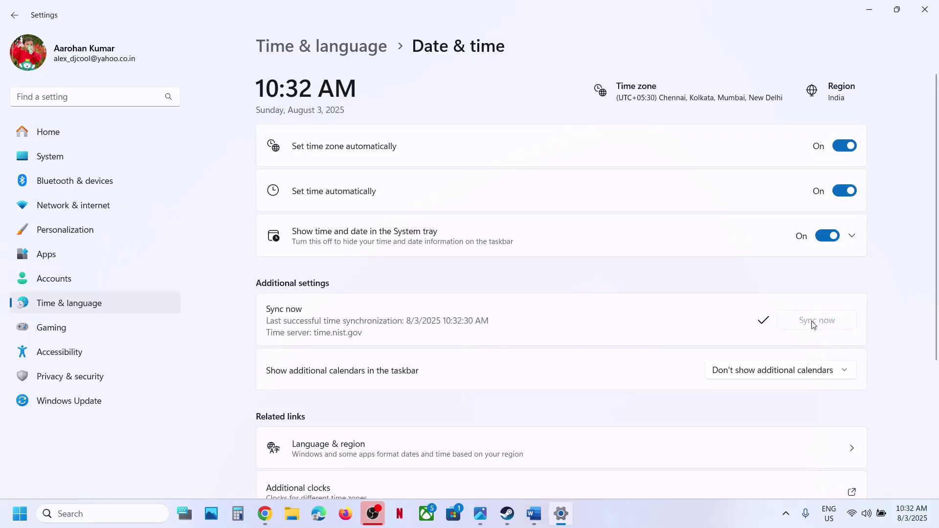
# Set the country or region to India, then close Settings and return to the guide
pyautogui.click(112, 313)
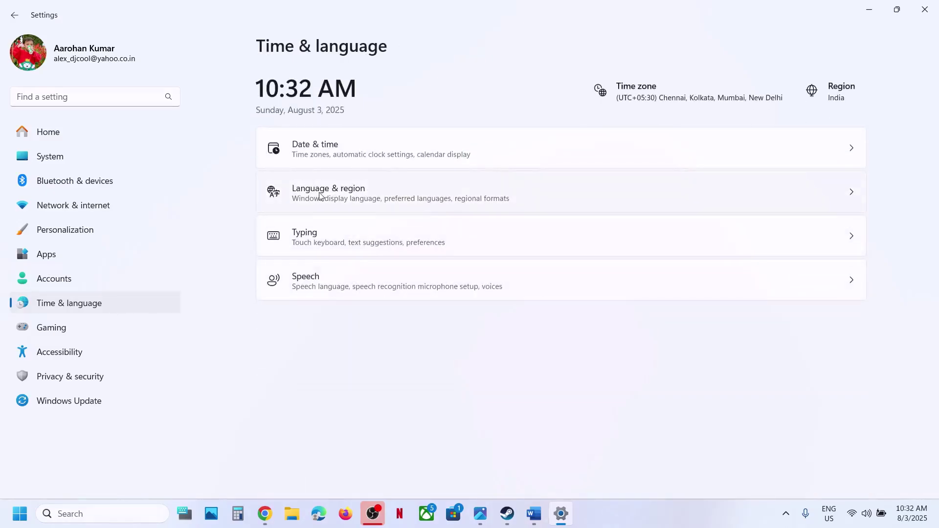
pyautogui.click(320, 196)
pyautogui.click(793, 306)
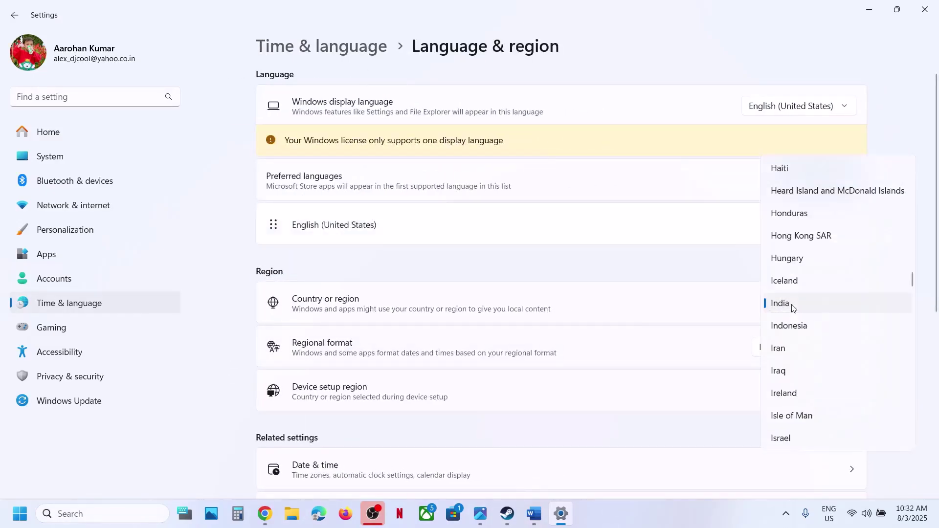
pyautogui.click(810, 312)
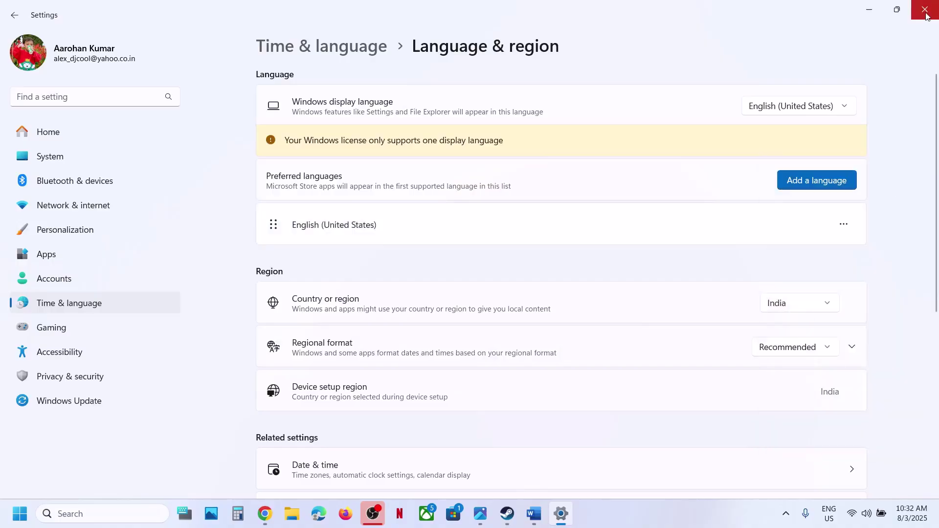
pyautogui.click(926, 10)
pyautogui.click(537, 521)
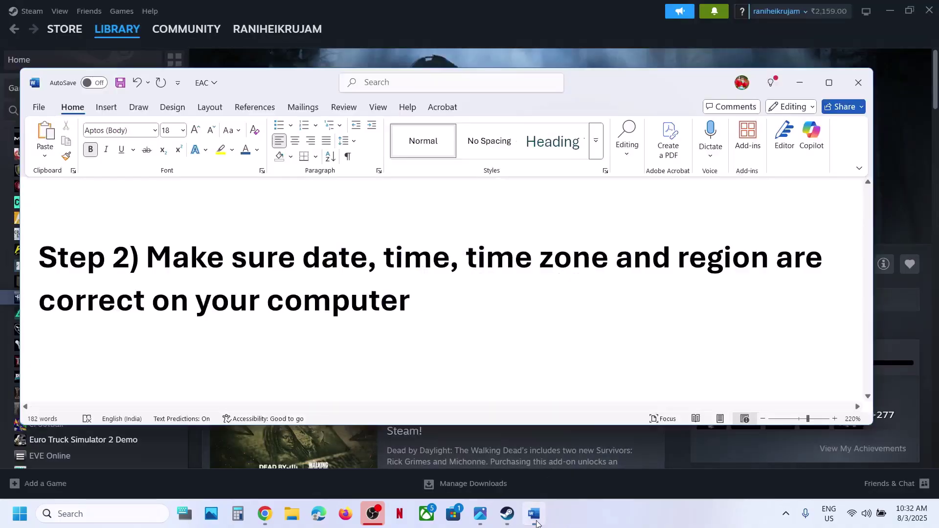
# Maximize the guide at Step 3 and launch Command Prompt as administrator from a 'cmd' search
pyautogui.scroll(-5, 411, 310)
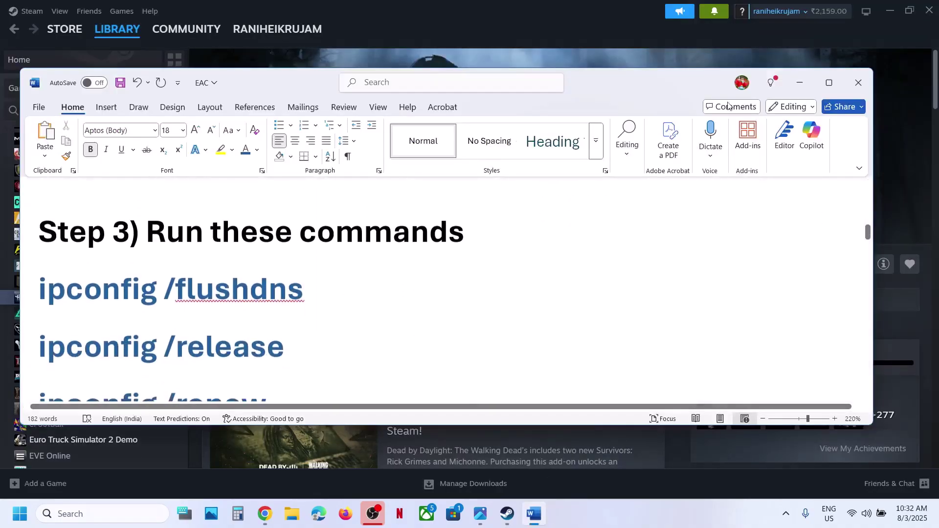
pyautogui.click(828, 83)
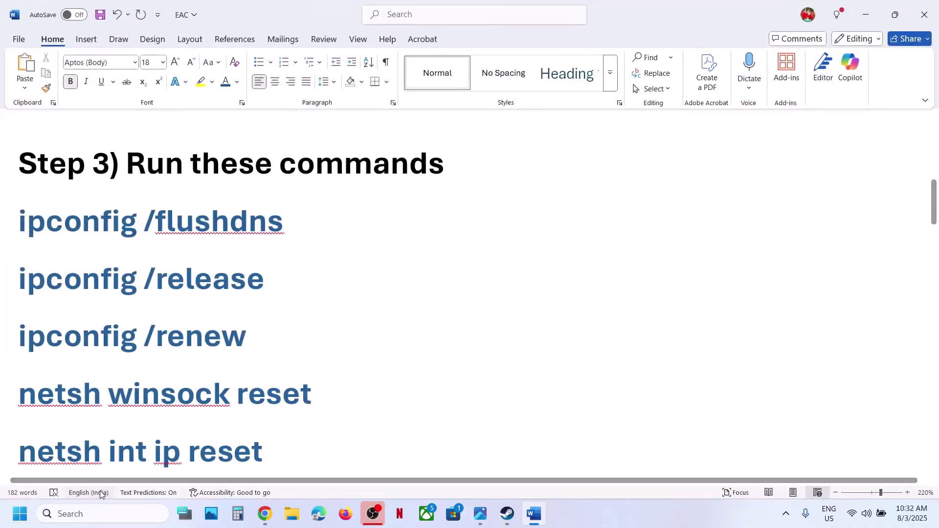
pyautogui.click(87, 512)
pyautogui.write('cm')
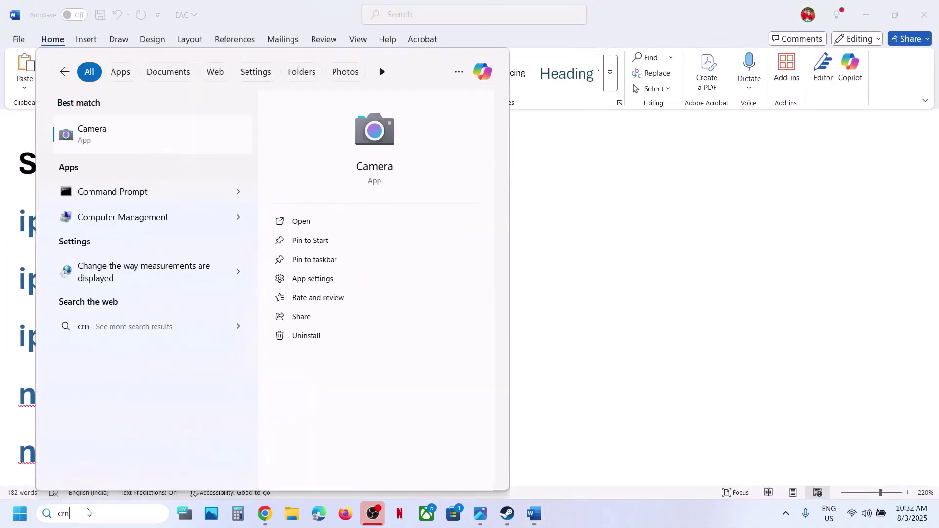
pyautogui.write('d')
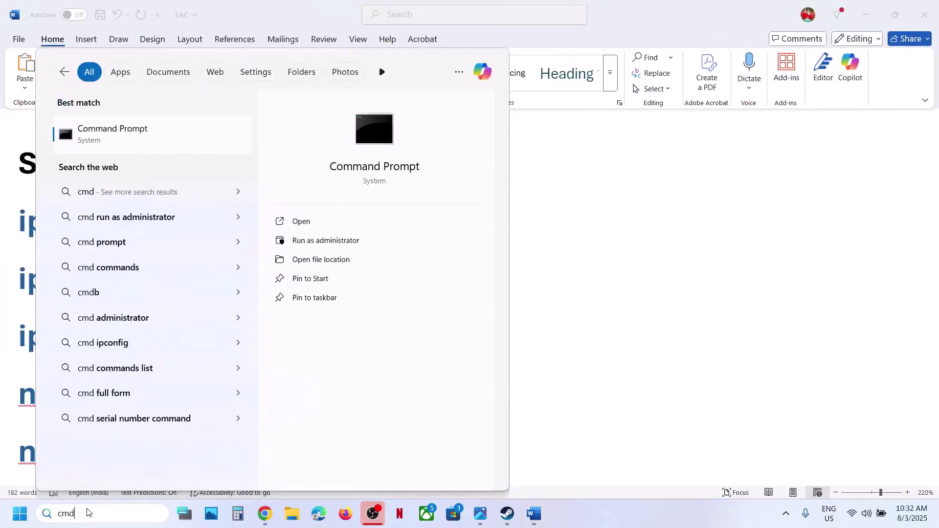
pyautogui.rightClick(157, 144)
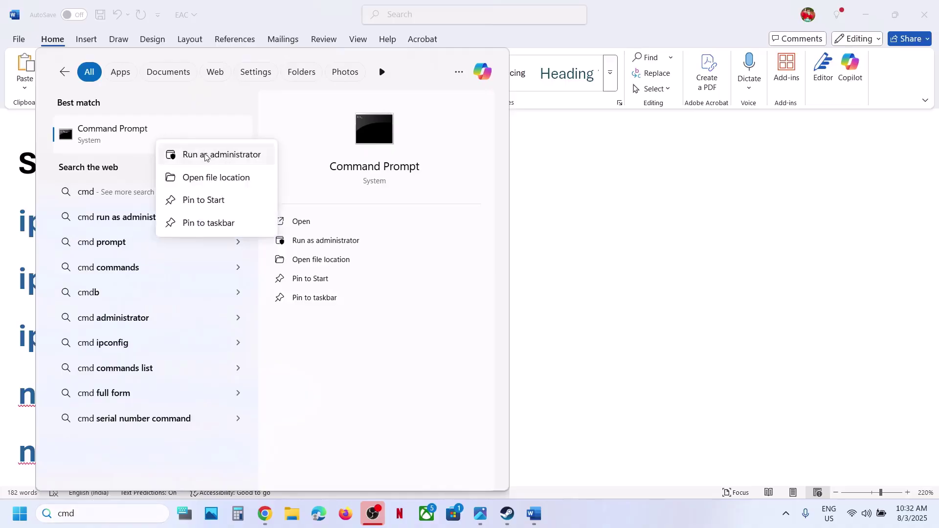
pyautogui.click(225, 155)
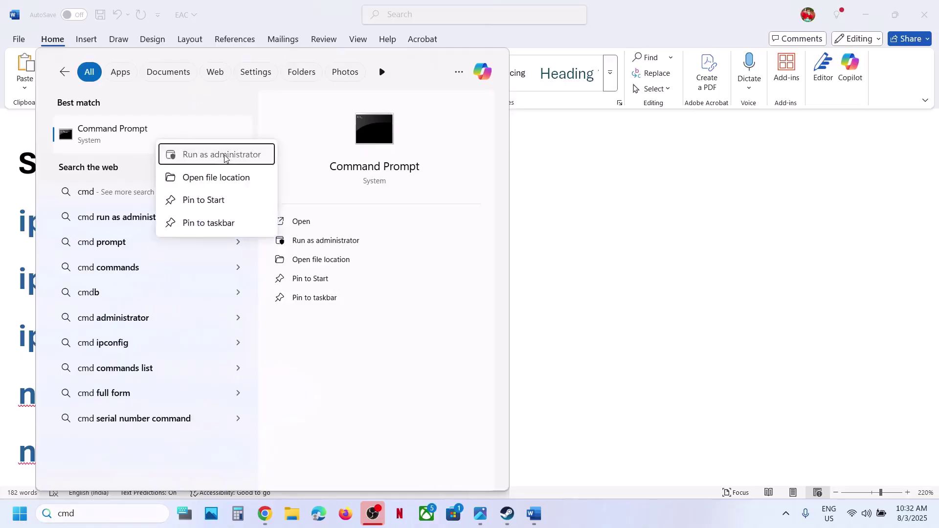
pyautogui.click(417, 352)
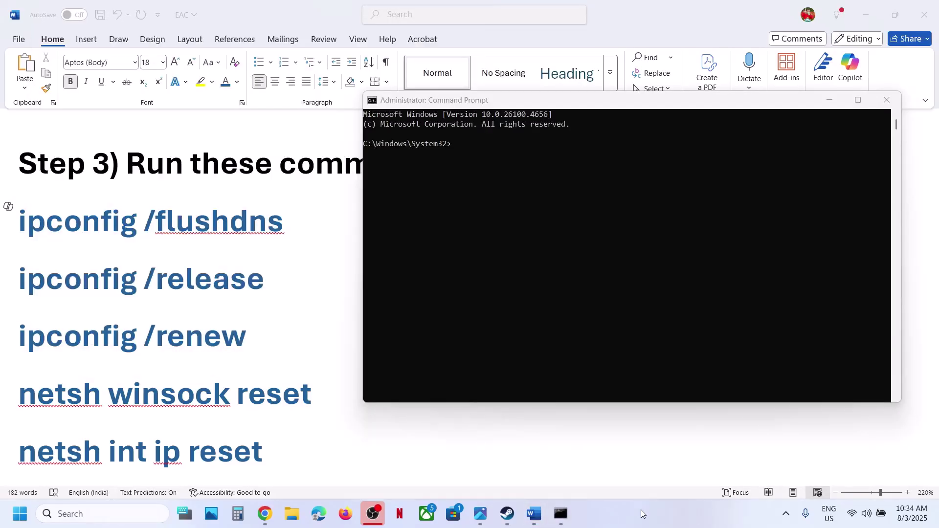
# Copy 'ipconfig /flushdns' from the guide and run it in the admin Command Prompt
pyautogui.click(180, 227)
pyautogui.tripleClick(179, 222)
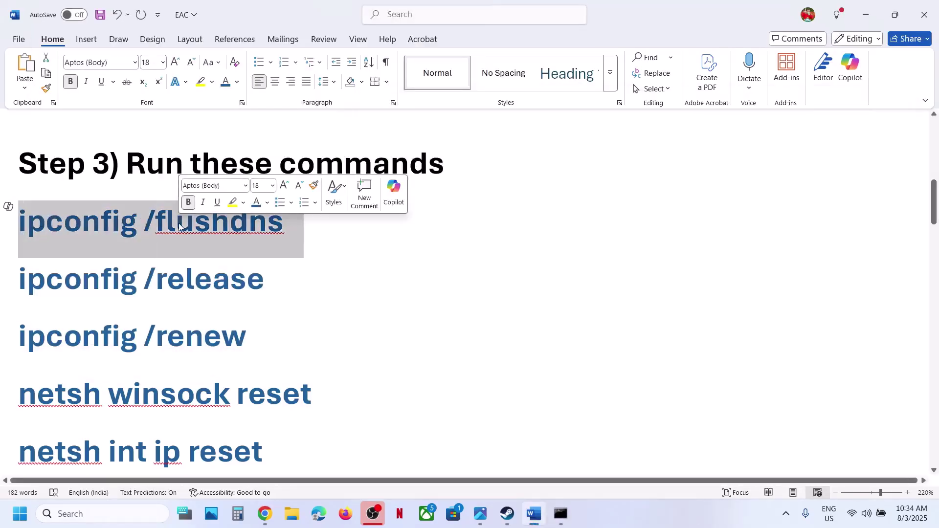
pyautogui.hotkey('ctrl', 'c')
pyautogui.hotkey('alt', 'Tab')
pyautogui.hotkey('ctrl', 'v')
pyautogui.press('Return')
pyautogui.hotkey('alt', 'Tab')
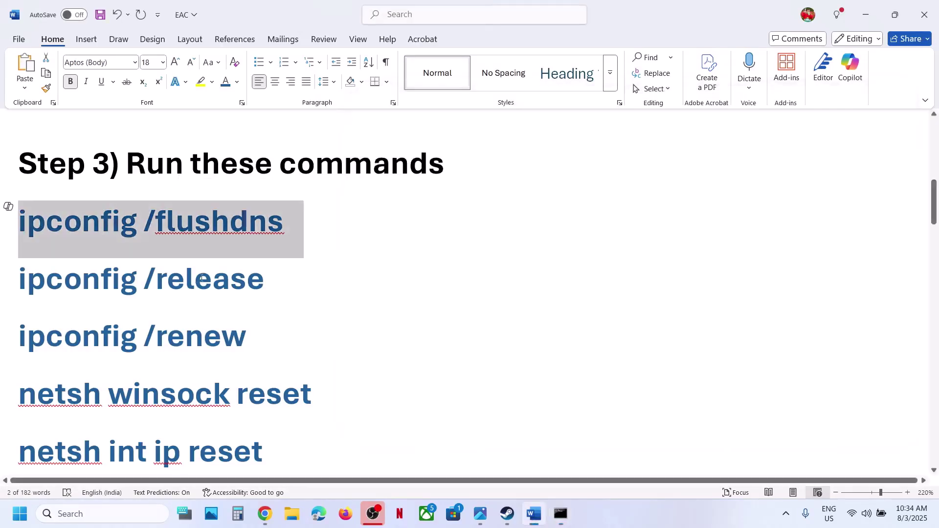
# Copy and run 'ipconfig /release' and 'ipconfig /renew' in the Command Prompt
pyautogui.doubleClick(168, 286)
pyautogui.hotkey('alt', 'Tab')
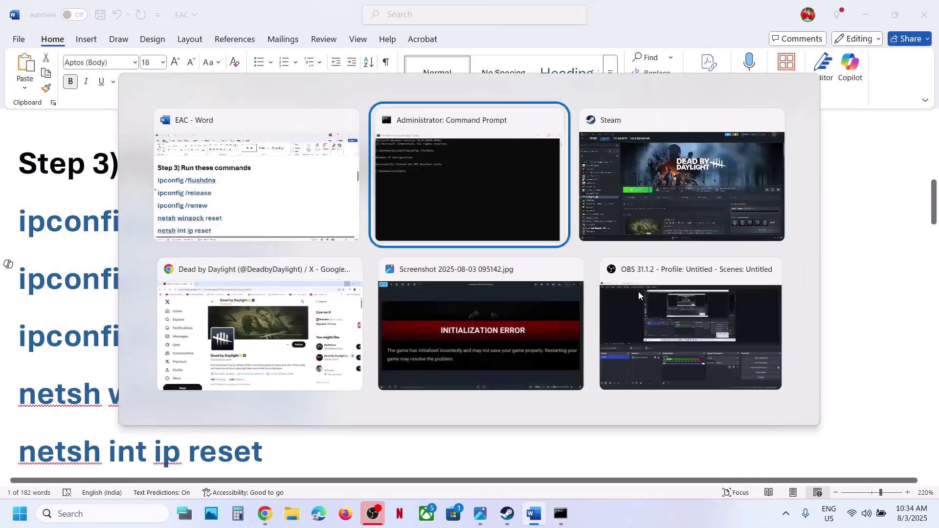
pyautogui.hotkey('alt', 'Tab')
pyautogui.tripleClick(168, 274)
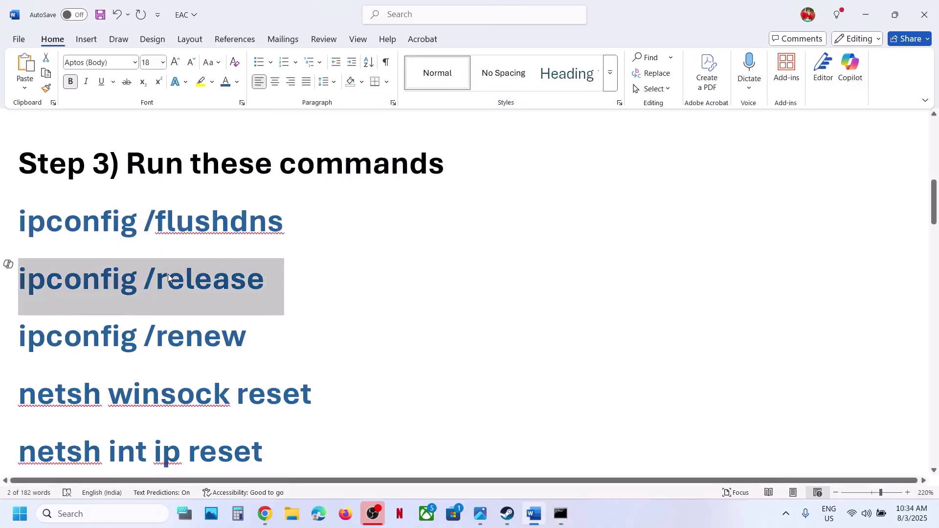
pyautogui.hotkey('alt', 'Tab')
pyautogui.hotkey('ctrl', 'v')
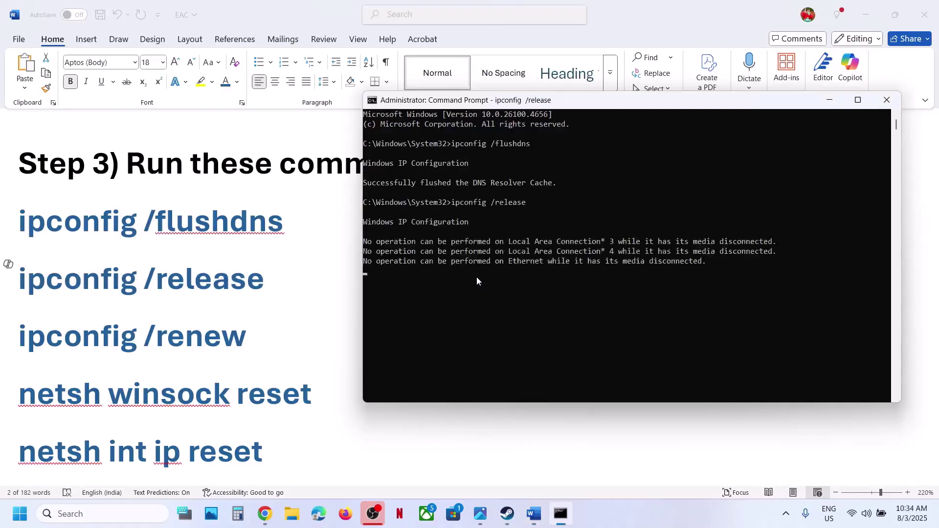
pyautogui.hotkey('alt', 'Tab')
pyautogui.tripleClick(156, 341)
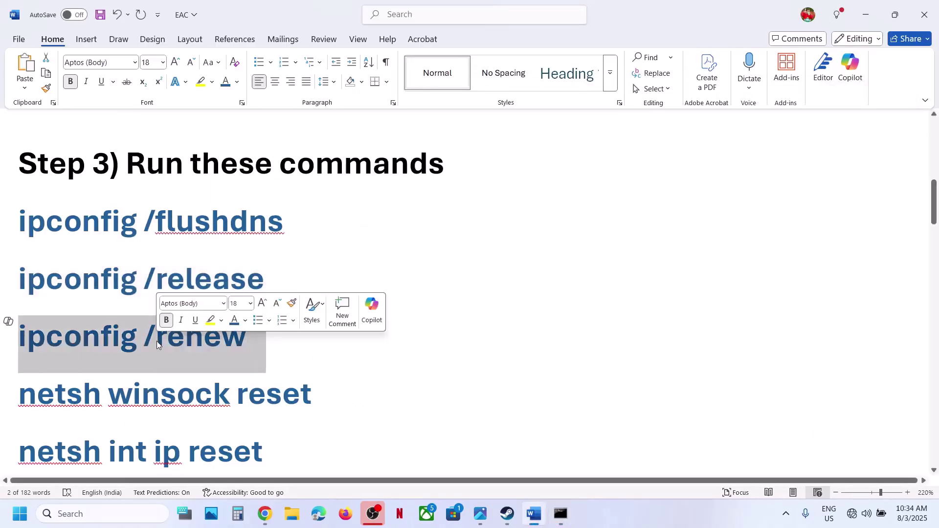
pyautogui.hotkey('alt', 'Tab')
pyautogui.hotkey('ctrl', 'v')
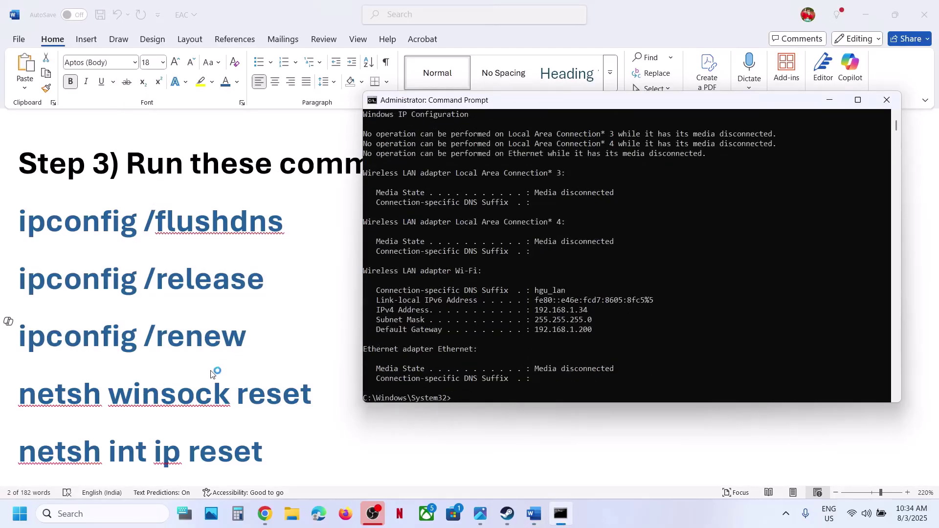
# Copy and run 'netsh winsock reset' in the Command Prompt
pyautogui.doubleClick(160, 383)
pyautogui.tripleClick(159, 401)
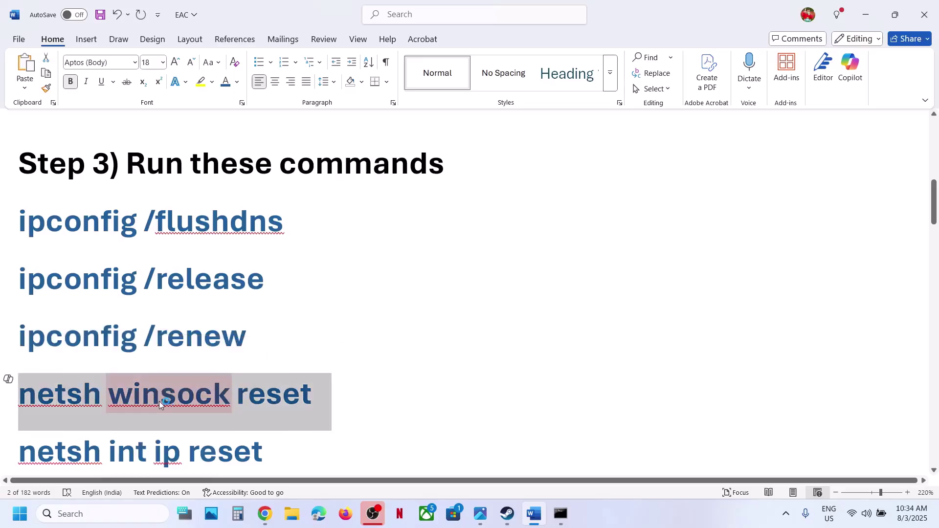
pyautogui.hotkey('alt', 'Tab')
pyautogui.hotkey('ctrl', 'v')
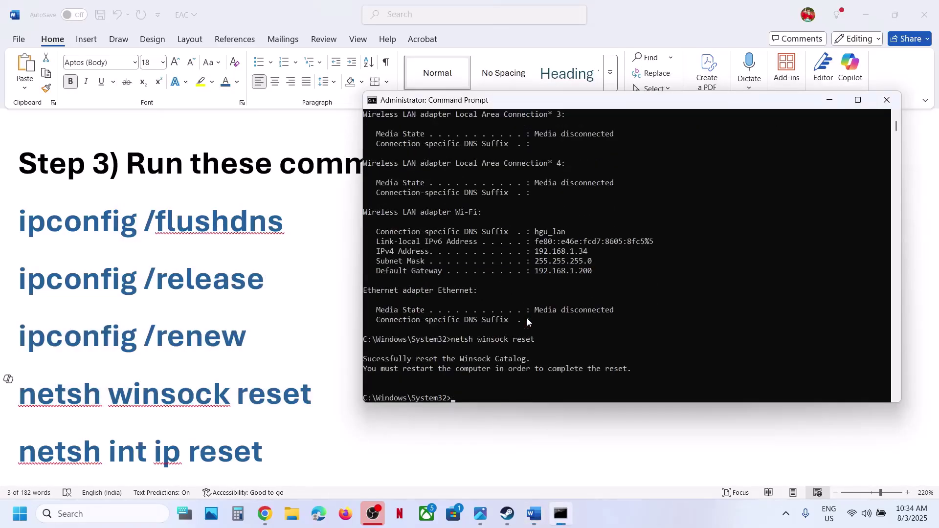
pyautogui.hotkey('alt', 'Tab')
# Copy and run 'netsh int ip reset' and 'netsh interface ipv4 reset' in the Command Prompt
pyautogui.scroll(-3, 239, 319)
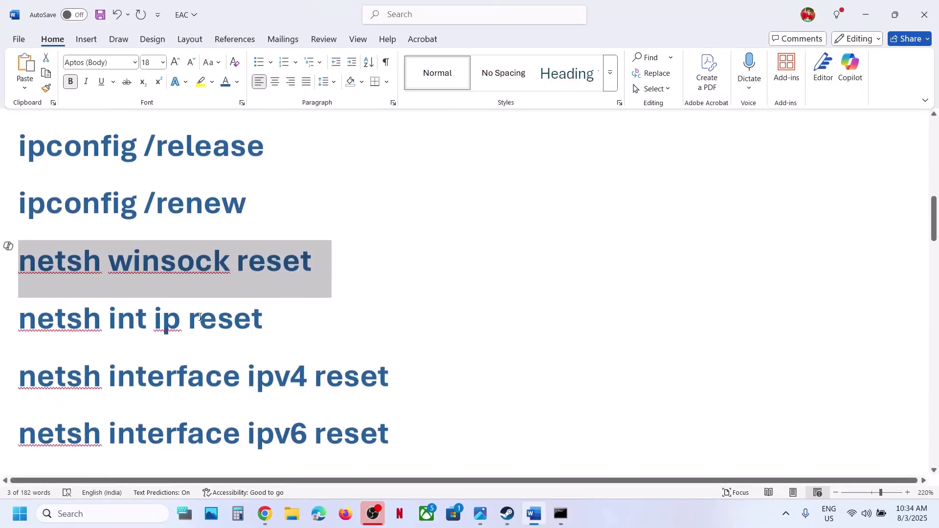
pyautogui.tripleClick(200, 318)
pyautogui.hotkey('ctrl', 'c')
pyautogui.hotkey('alt', 'Tab')
pyautogui.hotkey('ctrl', 'v')
pyautogui.press('Return')
pyautogui.hotkey('alt', 'Tab')
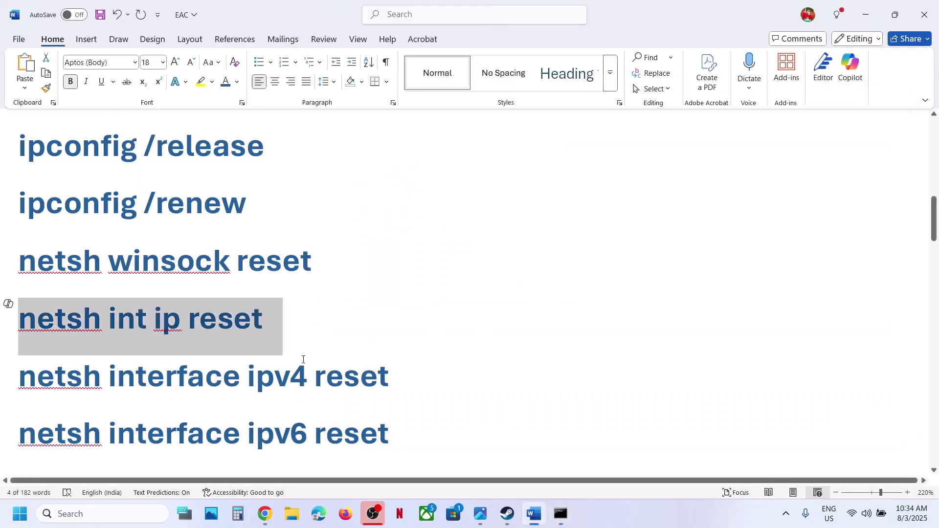
pyautogui.tripleClick(282, 374)
pyautogui.hotkey('ctrl', 'c')
pyautogui.hotkey('alt', 'Tab')
pyautogui.hotkey('ctrl', 'v')
pyautogui.press('Return')
pyautogui.hotkey('alt', 'Tab')
# Copy and run the IPv6 reset and 'netsh interface tcp reset' commands in the Command Prompt
pyautogui.scroll(-3, 260, 374)
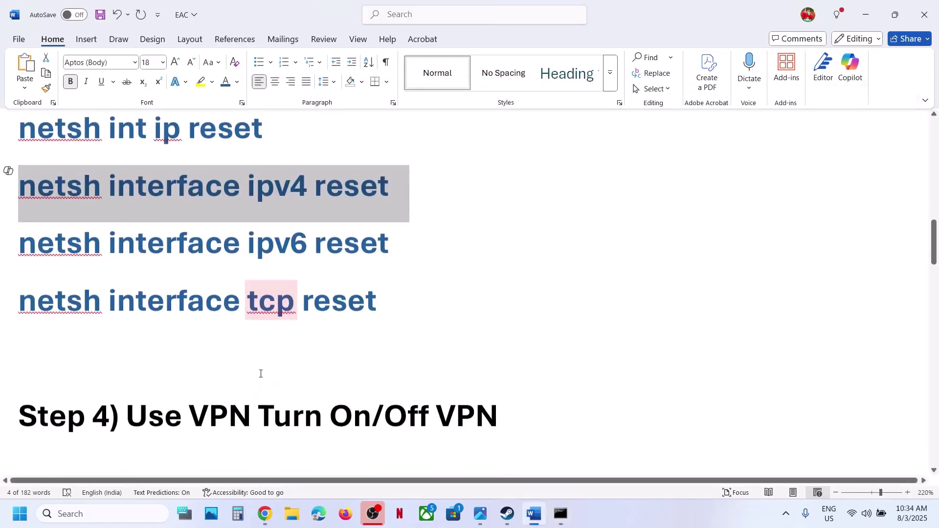
pyautogui.tripleClick(210, 246)
pyautogui.hotkey('ctrl', 'c')
pyautogui.hotkey('alt', 'Tab')
pyautogui.hotkey('alt', 'Tab')
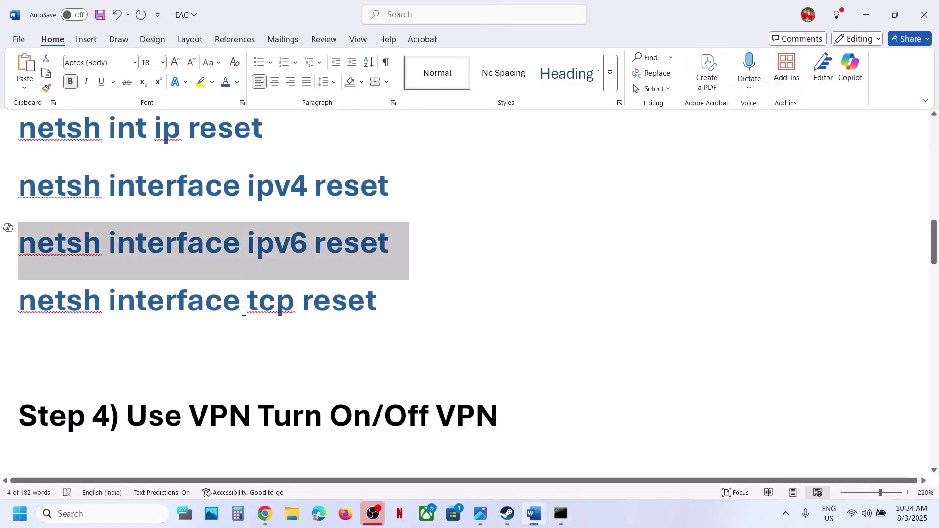
pyautogui.tripleClick(220, 309)
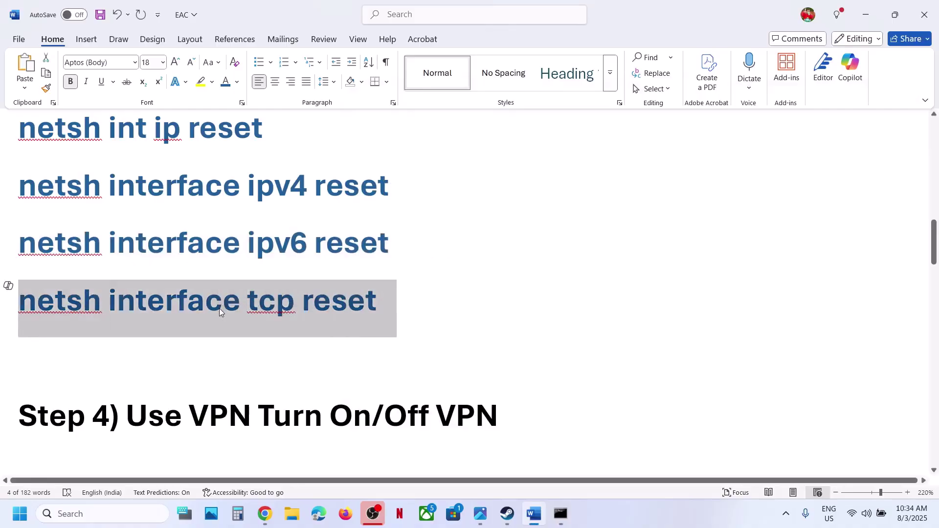
pyautogui.hotkey('alt', 'Tab')
pyautogui.hotkey('ctrl', 'v')
pyautogui.press('Return')
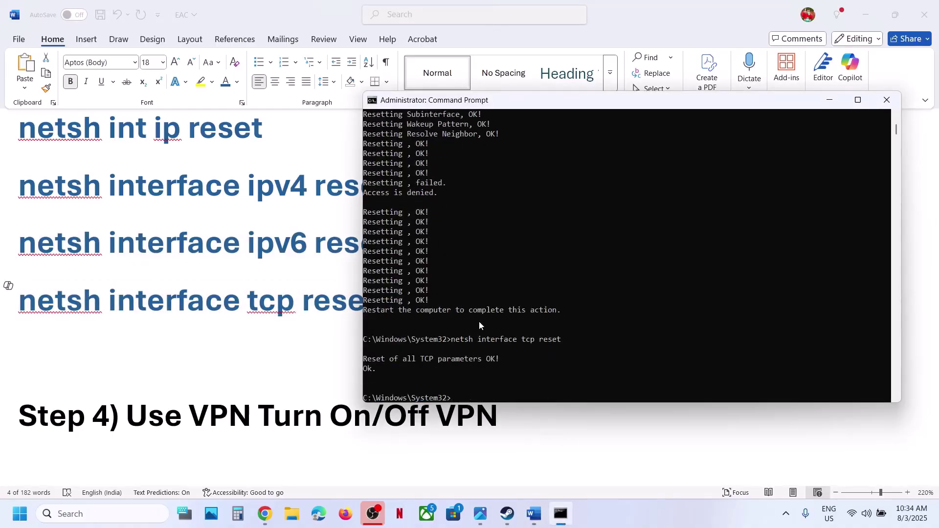
pyautogui.click(895, 114)
# Close Command Prompt, show the Start power options, and view the Steam library
pyautogui.click(887, 100)
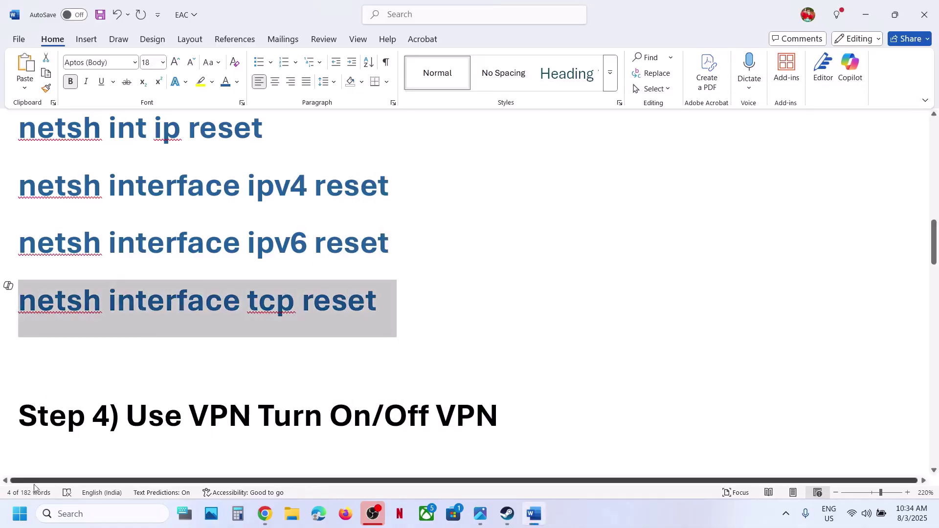
pyautogui.click(21, 525)
pyautogui.click(355, 472)
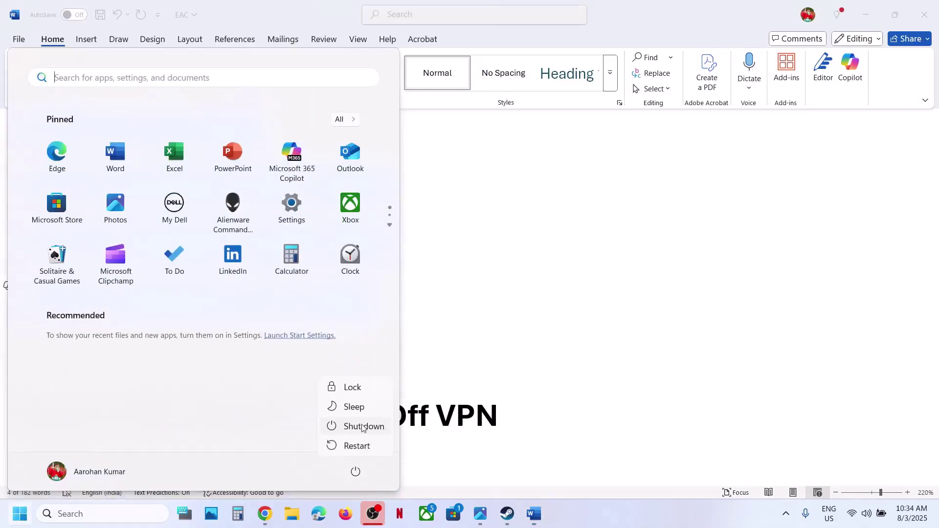
pyautogui.click(508, 519)
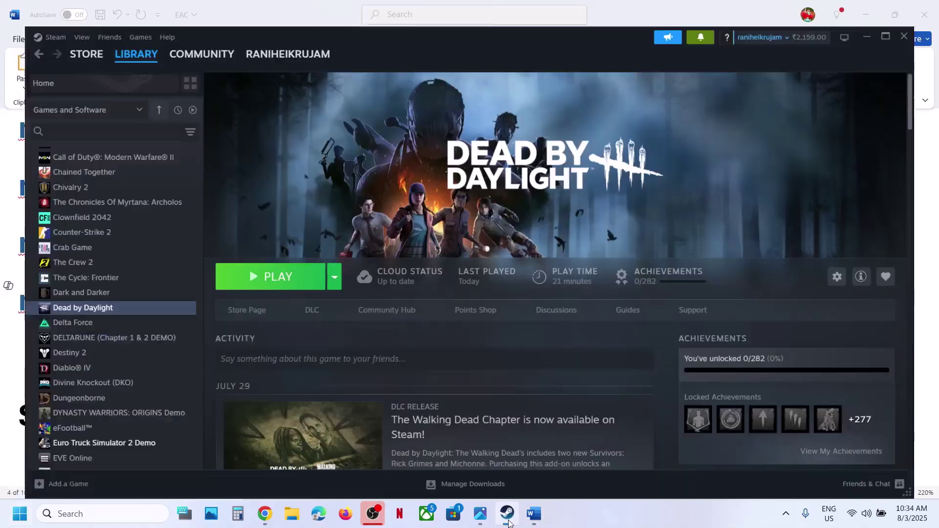
# Return to the guide and select 'Use VPN Turn On' in the Step 4 heading
pyautogui.click(534, 513)
pyautogui.scroll(-1, 337, 329)
pyautogui.moveTo(155, 375); pyautogui.dragTo(371, 370)
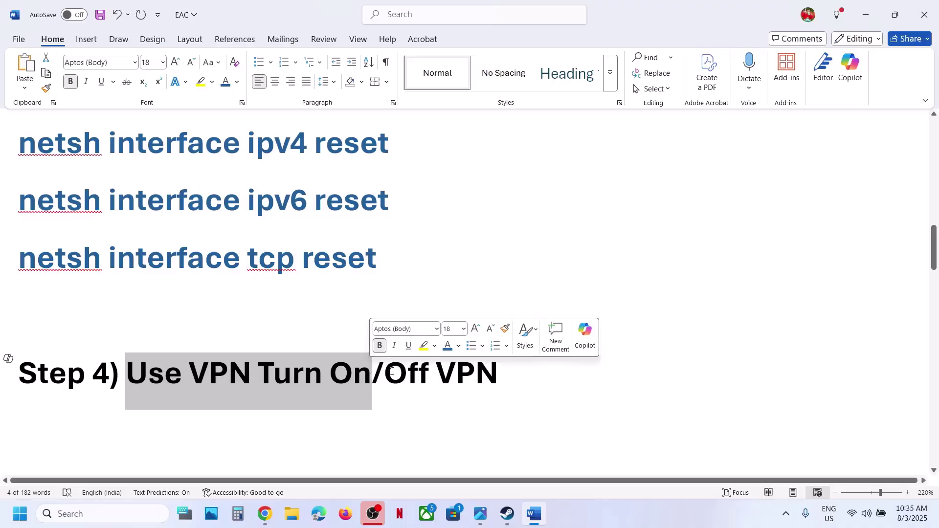
# Highlight the Step 4 VPN on/off heading, then select 'Google DNS server' in Step 5
pyautogui.moveTo(393, 372); pyautogui.dragTo(523, 366)
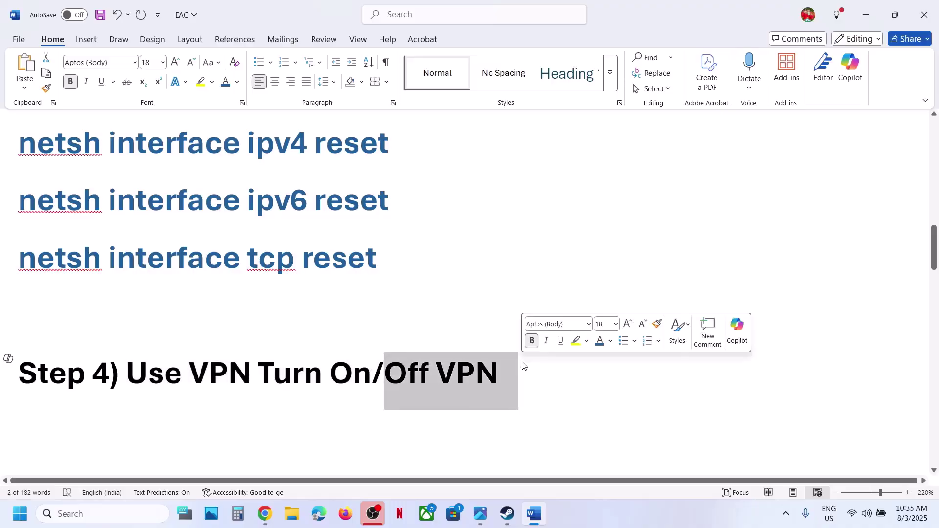
pyautogui.moveTo(148, 371); pyautogui.dragTo(386, 370)
pyautogui.click(387, 362)
pyautogui.scroll(-5, 386, 362)
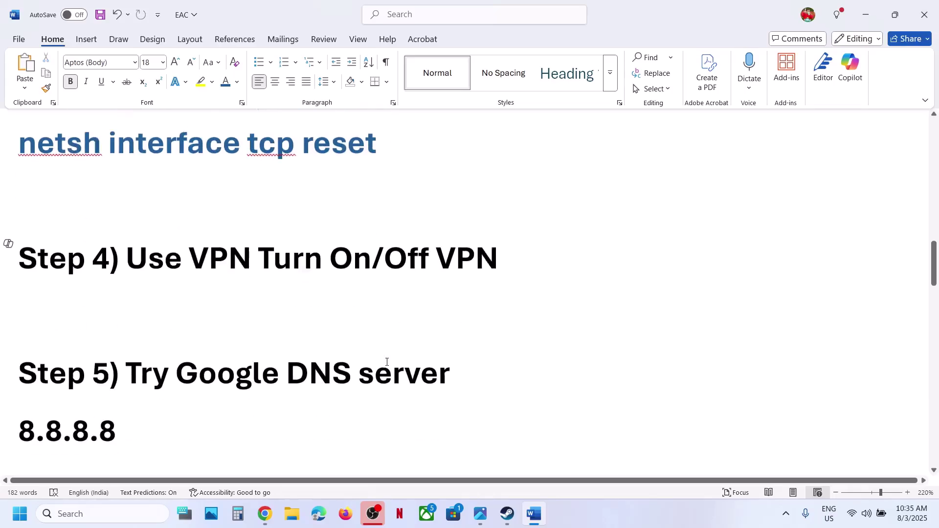
pyautogui.moveTo(174, 259); pyautogui.dragTo(470, 259)
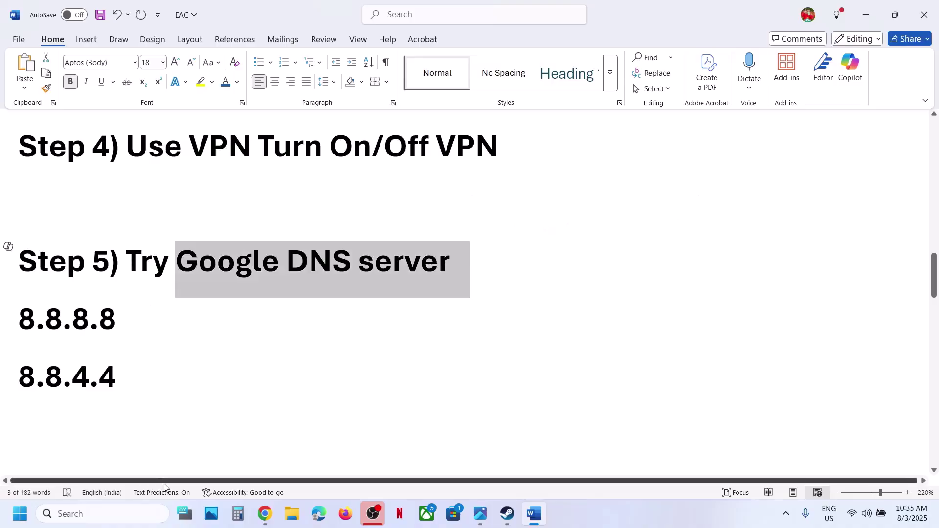
pyautogui.click(111, 512)
# Search 'control' and open Network and Sharing Center's Wi-Fi Status window via Network and Internet
pyautogui.write('c')
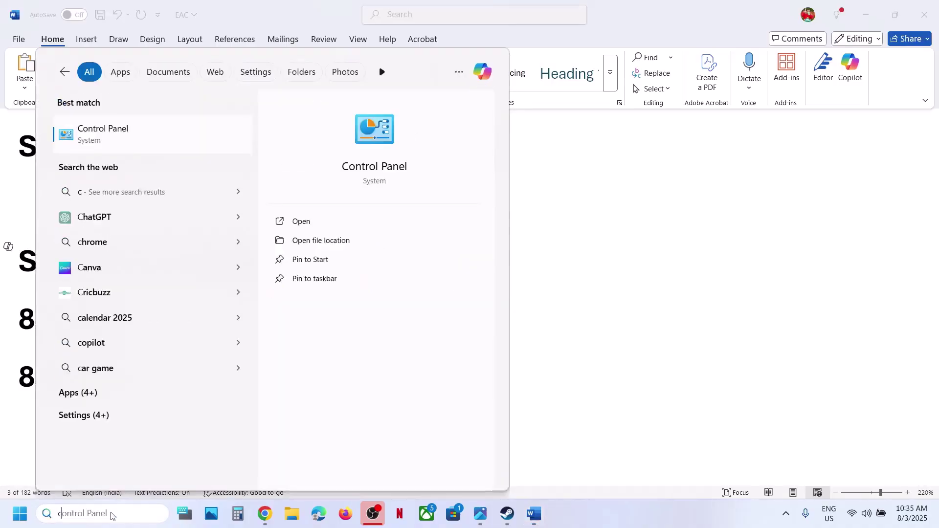
pyautogui.write('ontrol')
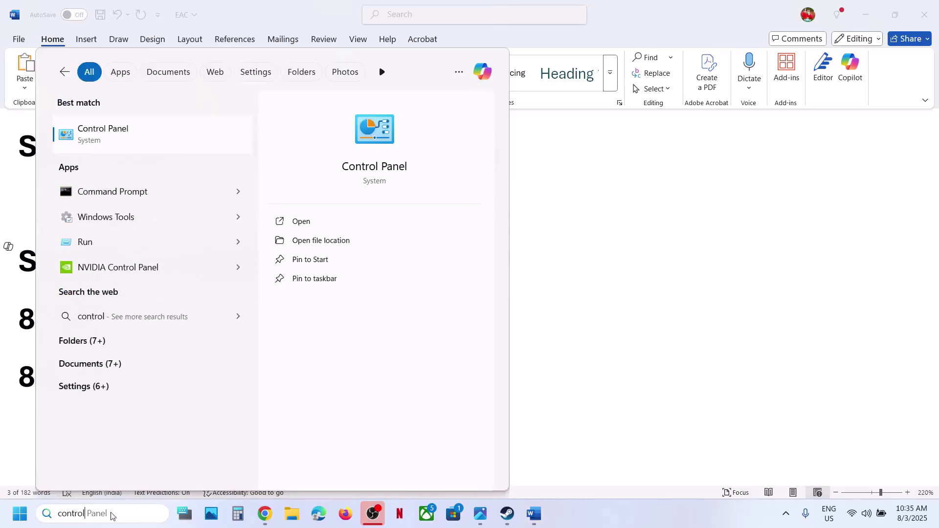
pyautogui.press('Return')
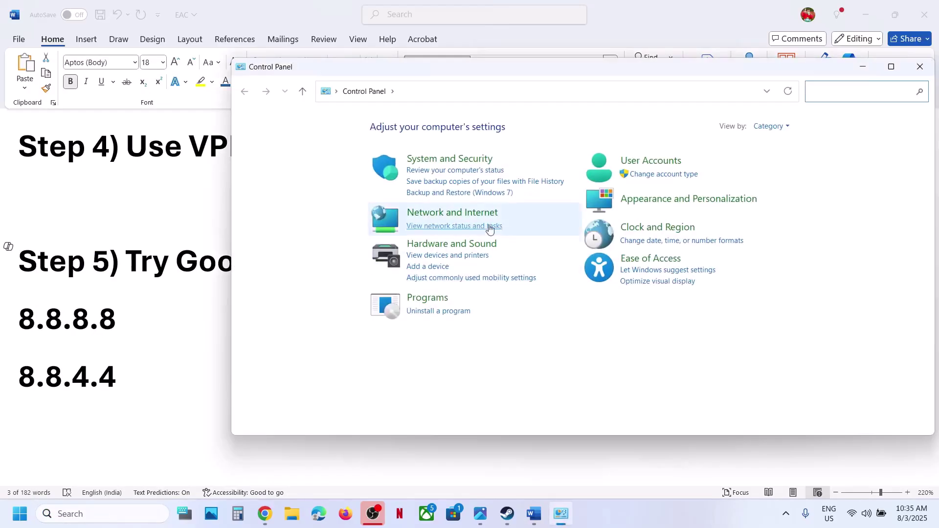
pyautogui.click(462, 217)
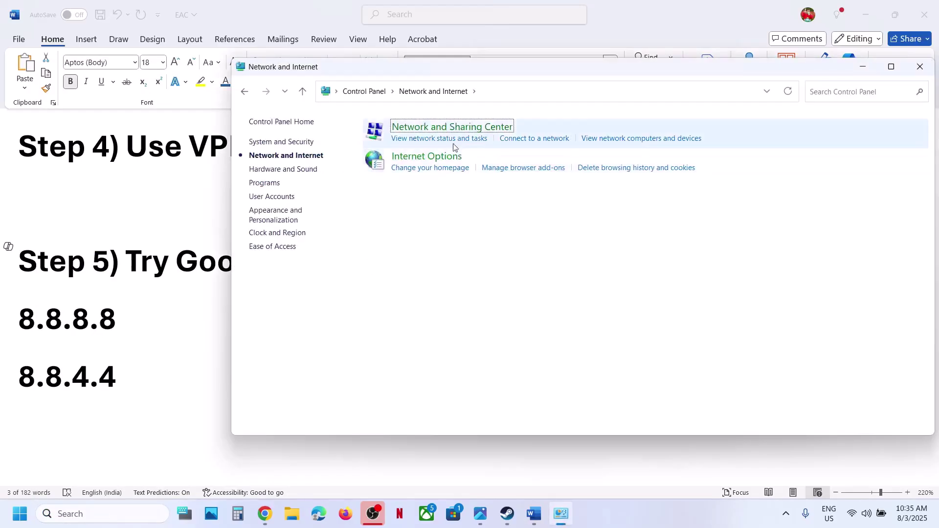
pyautogui.click(438, 128)
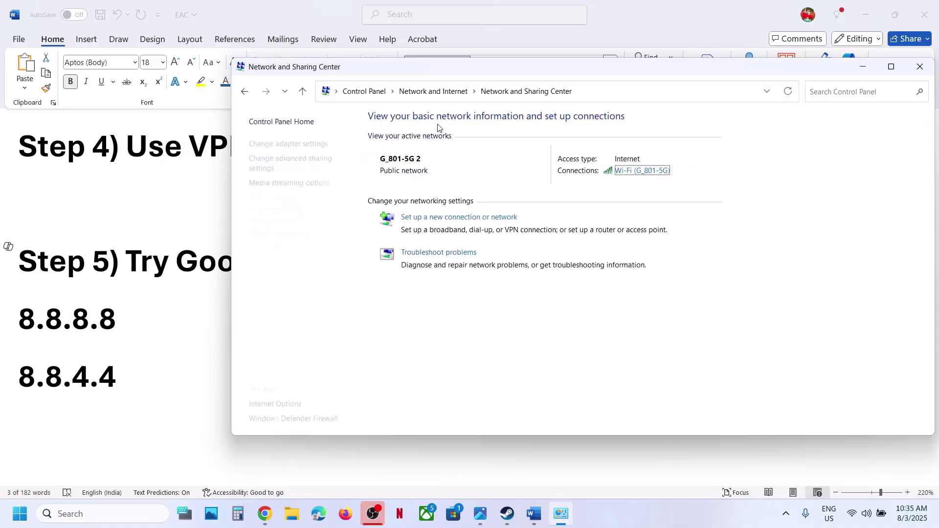
pyautogui.click(637, 177)
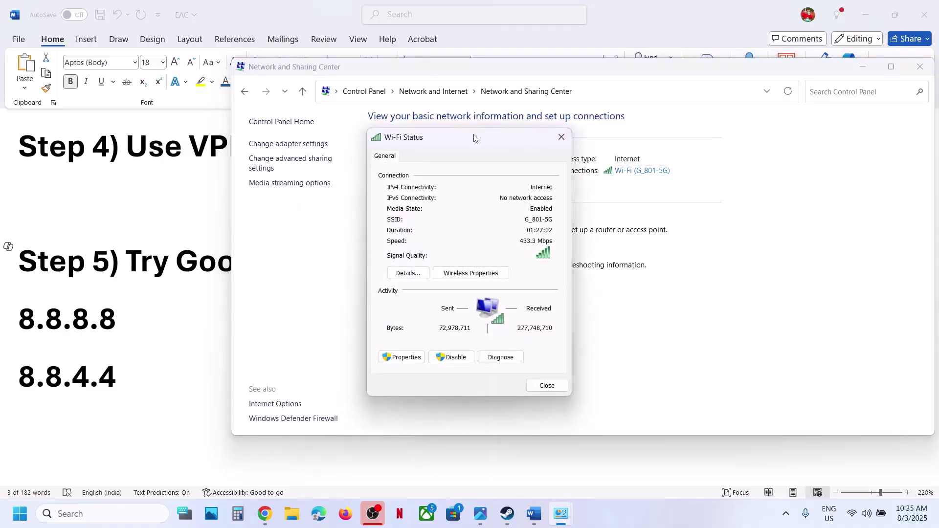
pyautogui.moveTo(476, 138); pyautogui.dragTo(565, 131)
# Open the Wi-Fi adapter's Internet Protocol Version 4 (TCP/IPv4) properties
pyautogui.click(485, 350)
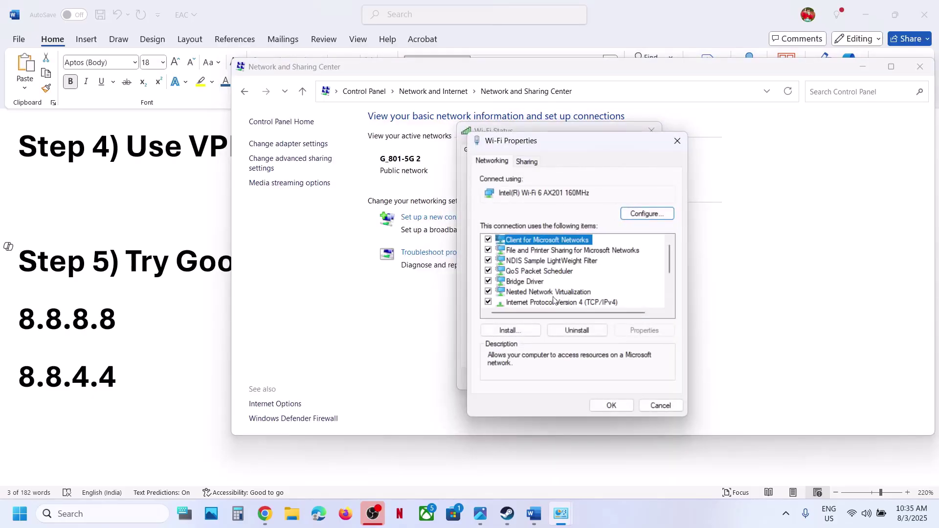
pyautogui.click(540, 303)
pyautogui.scroll(-1, 539, 301)
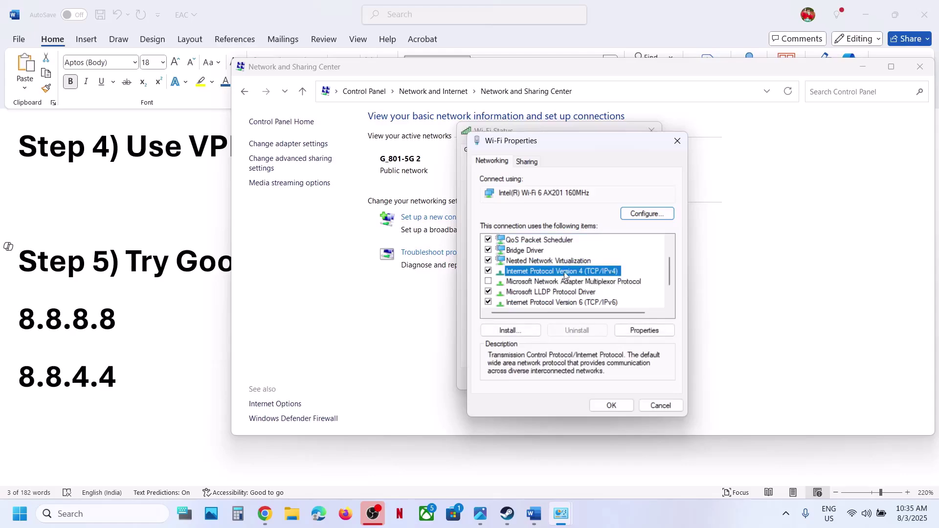
pyautogui.click(644, 330)
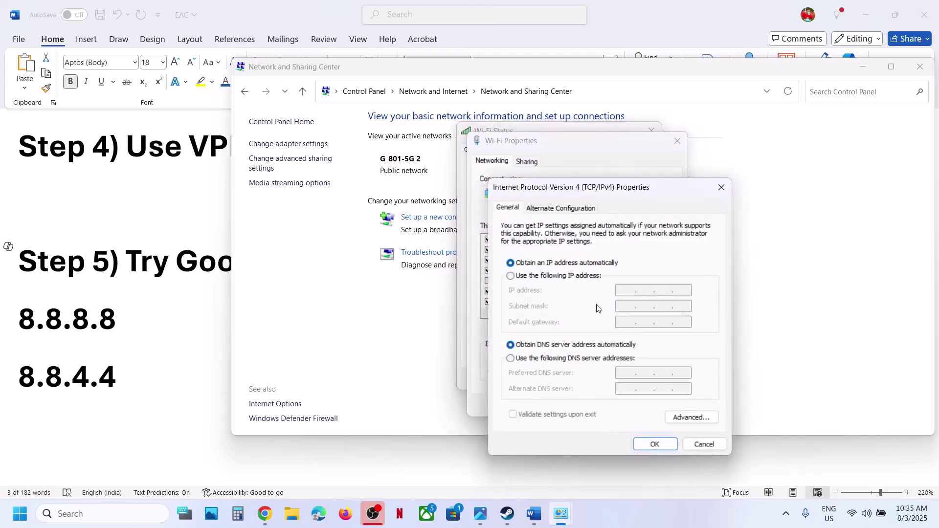
# Enter DNS servers 8.8.8.8 and 8.8.4.4, confirm, and close the Wi-Fi Properties, Diagnostics and Status windows
pyautogui.click(511, 360)
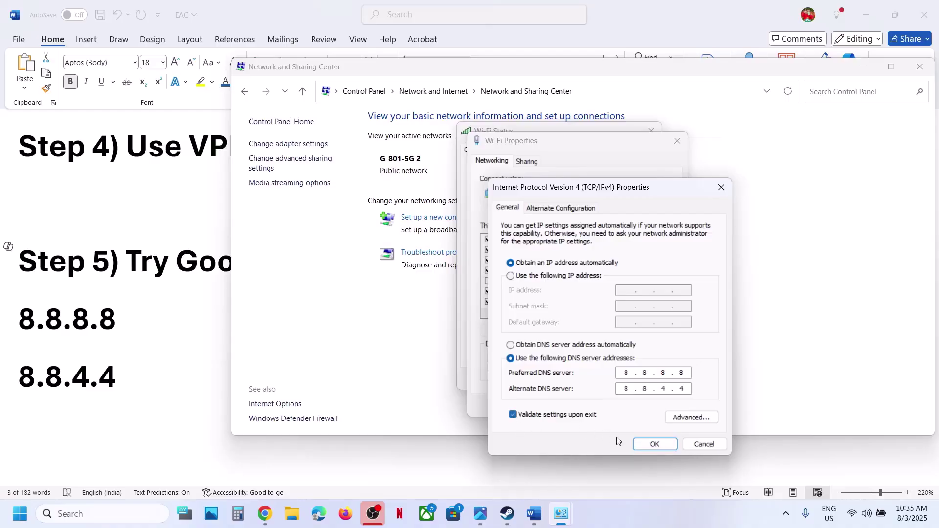
pyautogui.click(647, 444)
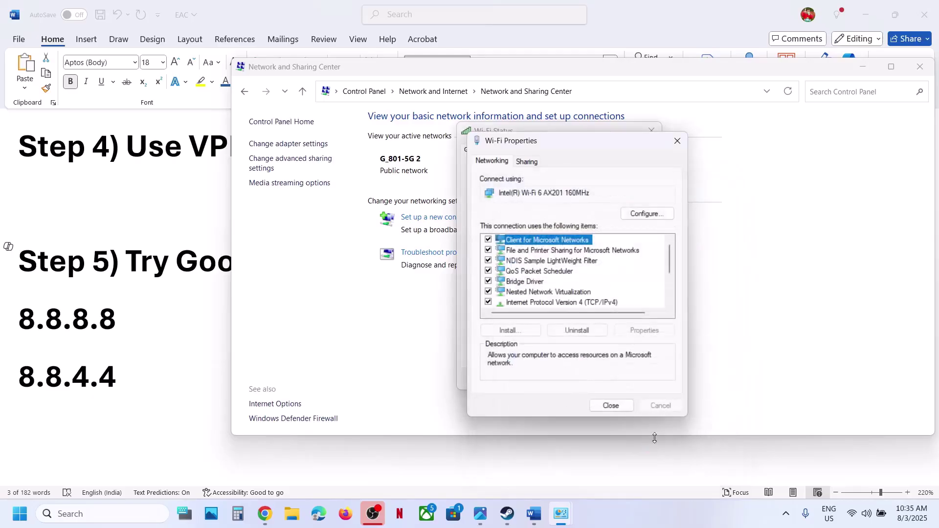
pyautogui.click(611, 406)
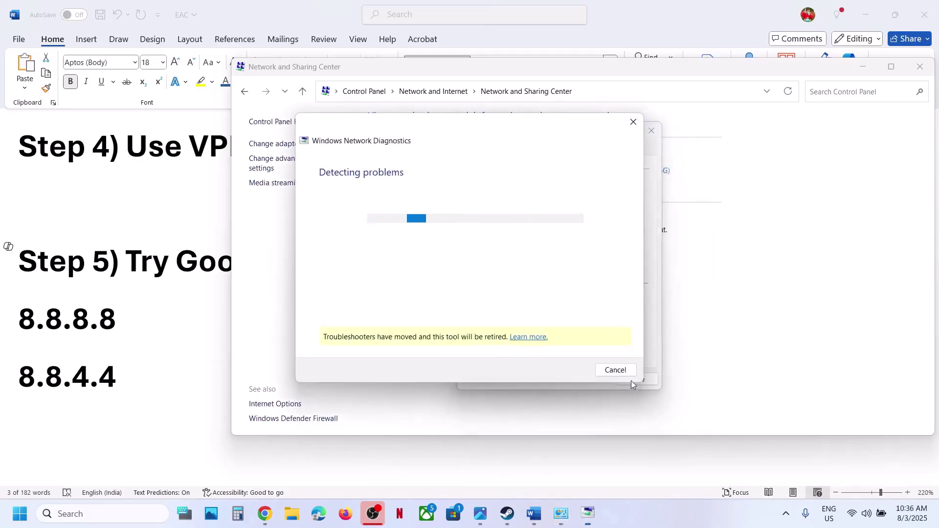
pyautogui.click(614, 370)
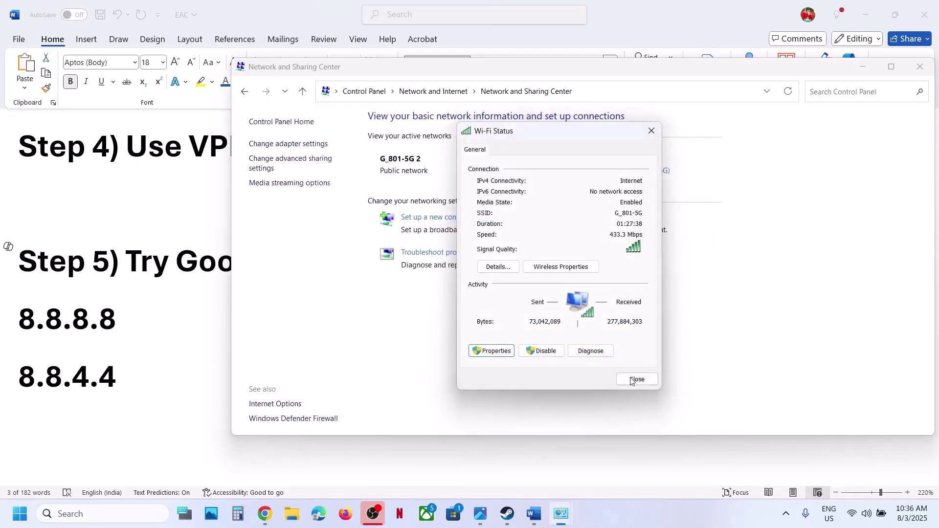
pyautogui.click(637, 379)
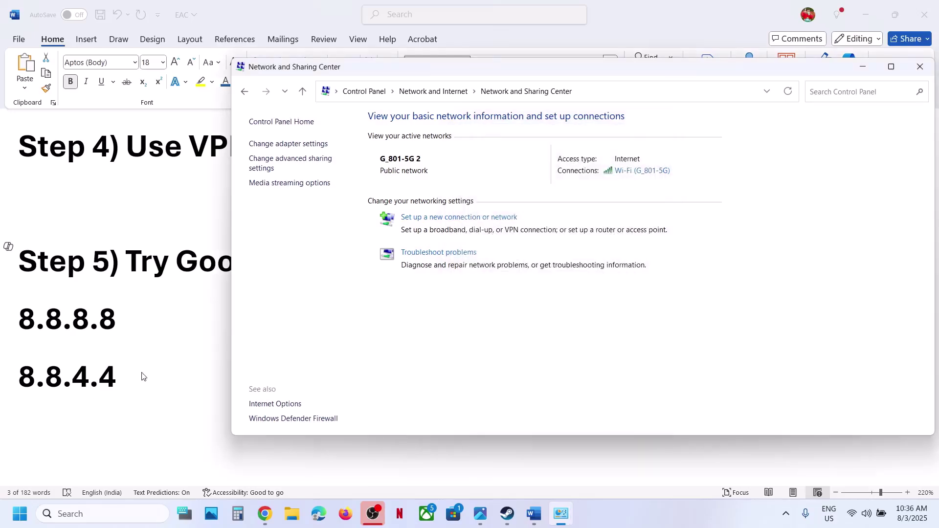
# Scroll the guide to Step 6 and highlight its instruction about unchecking IPv6
pyautogui.click(143, 377)
pyautogui.scroll(-1, 144, 373)
pyautogui.scroll(-1, 143, 373)
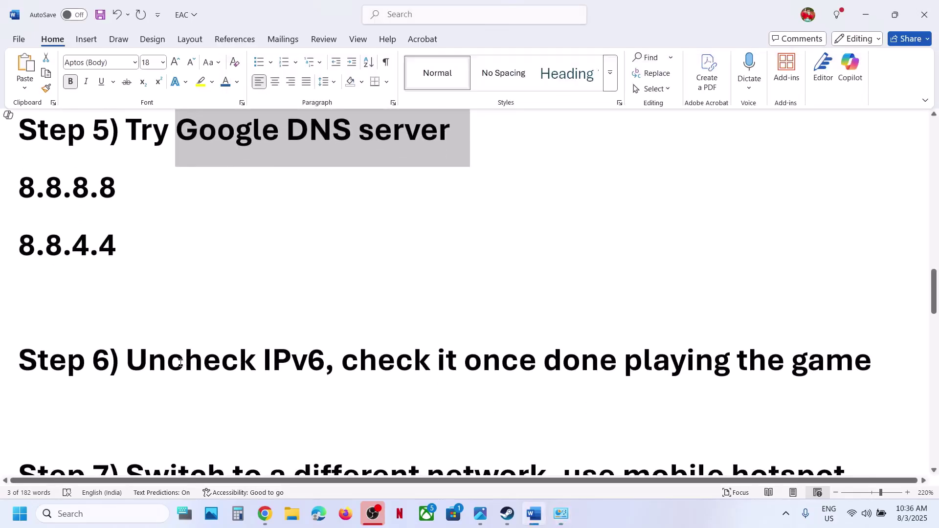
pyautogui.moveTo(169, 363); pyautogui.dragTo(709, 362)
pyautogui.click(360, 360)
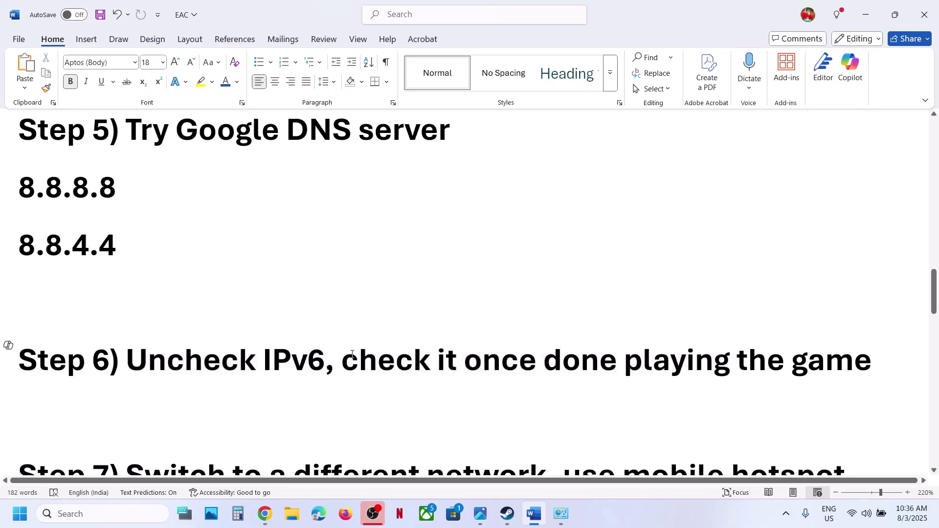
# Uncheck Internet Protocol Version 6 in the Wi-Fi connection's properties and apply with OK
pyautogui.click(560, 514)
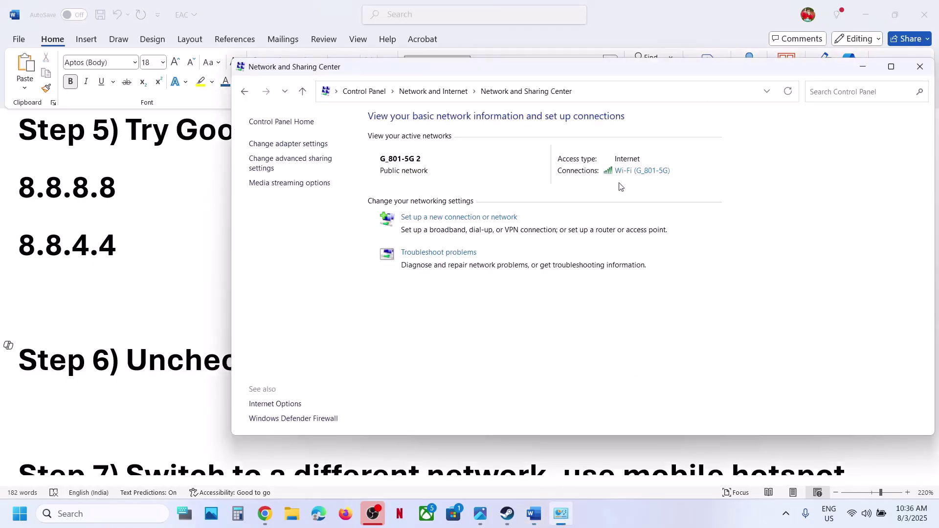
pyautogui.click(633, 179)
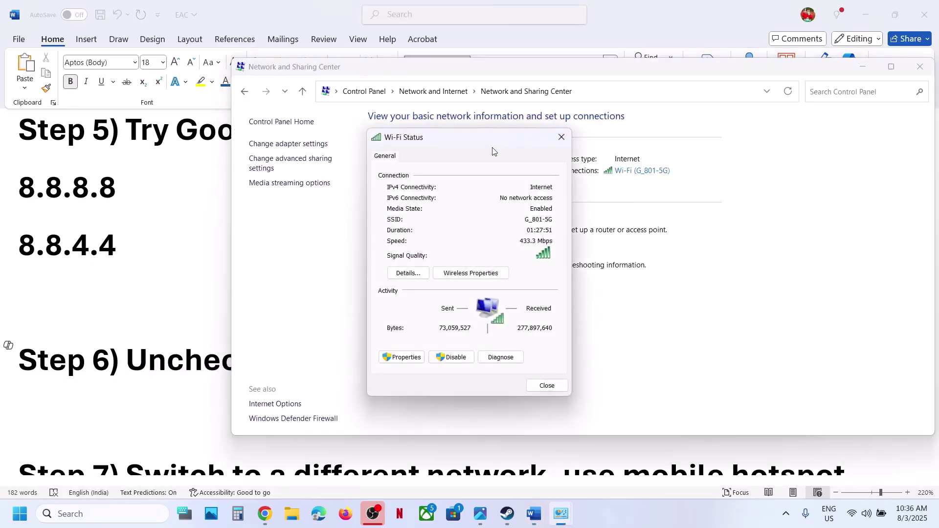
pyautogui.moveTo(492, 142); pyautogui.dragTo(629, 136)
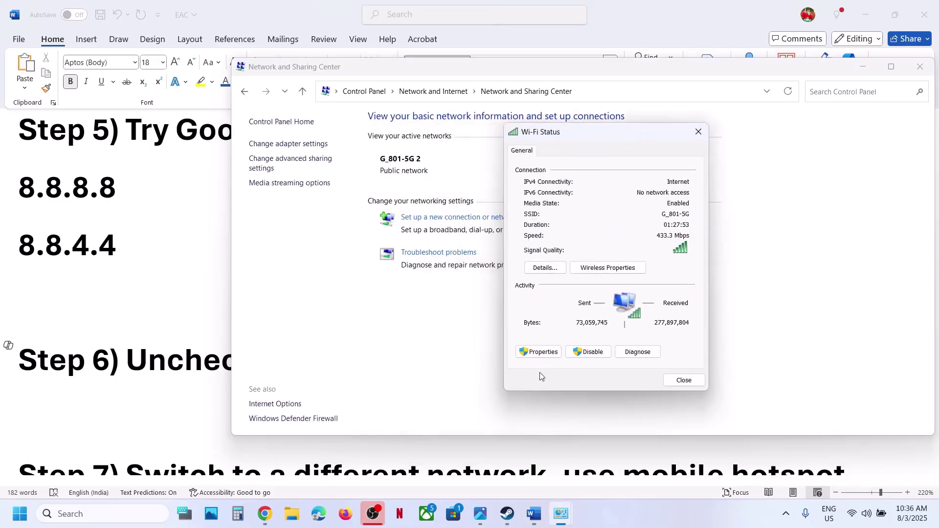
pyautogui.click(540, 352)
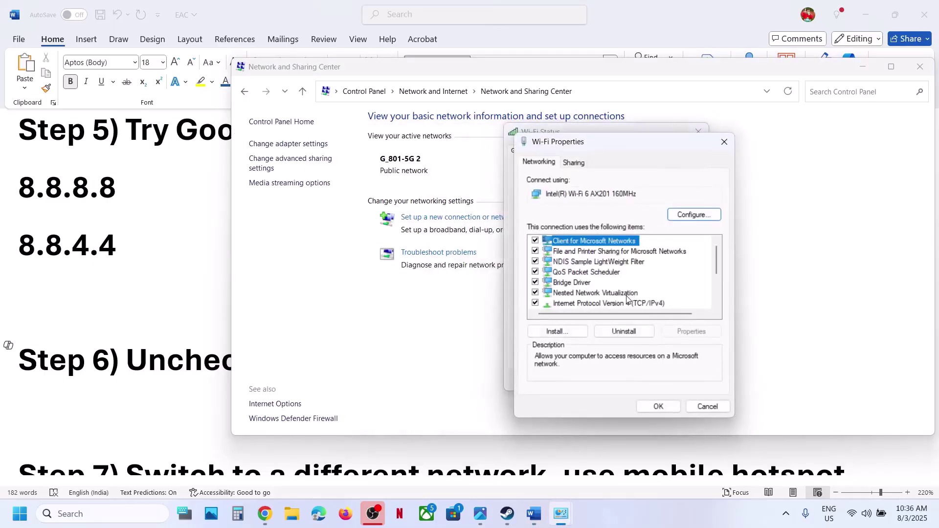
pyautogui.scroll(-3, 628, 299)
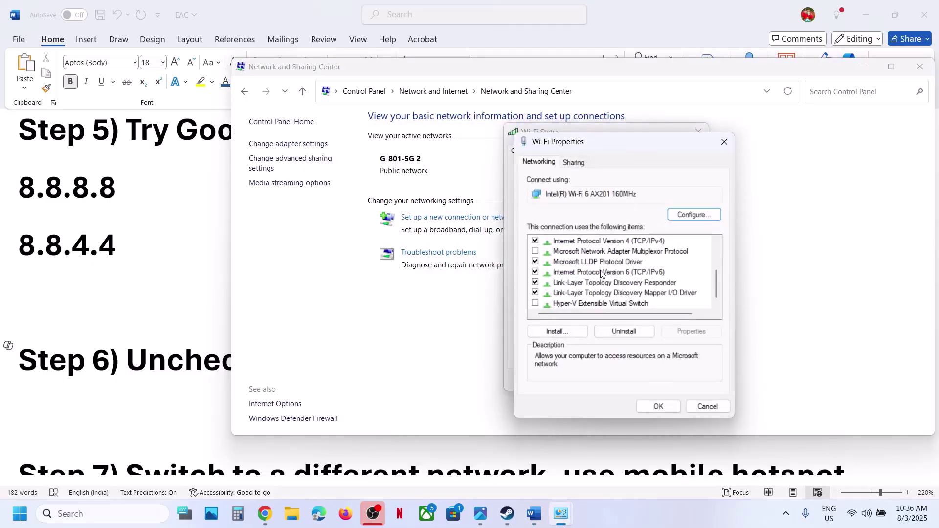
pyautogui.click(585, 273)
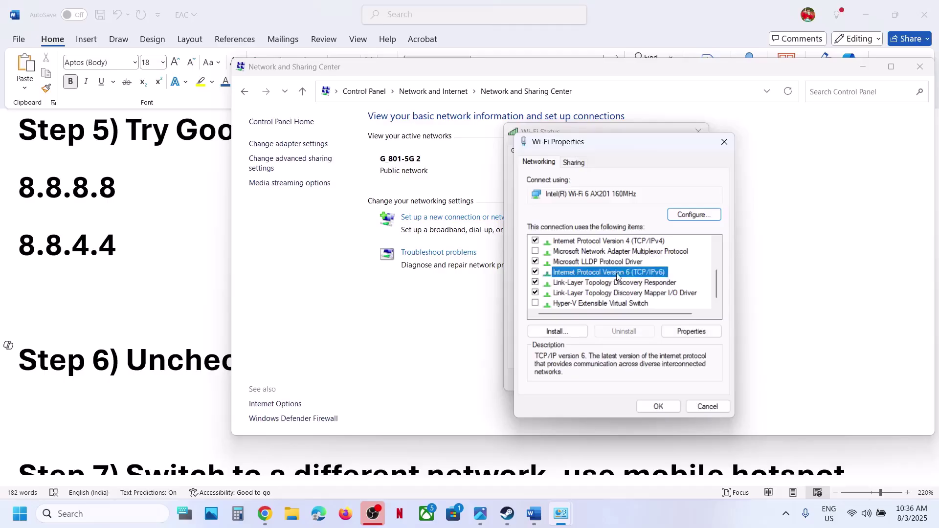
pyautogui.click(535, 272)
pyautogui.click(670, 403)
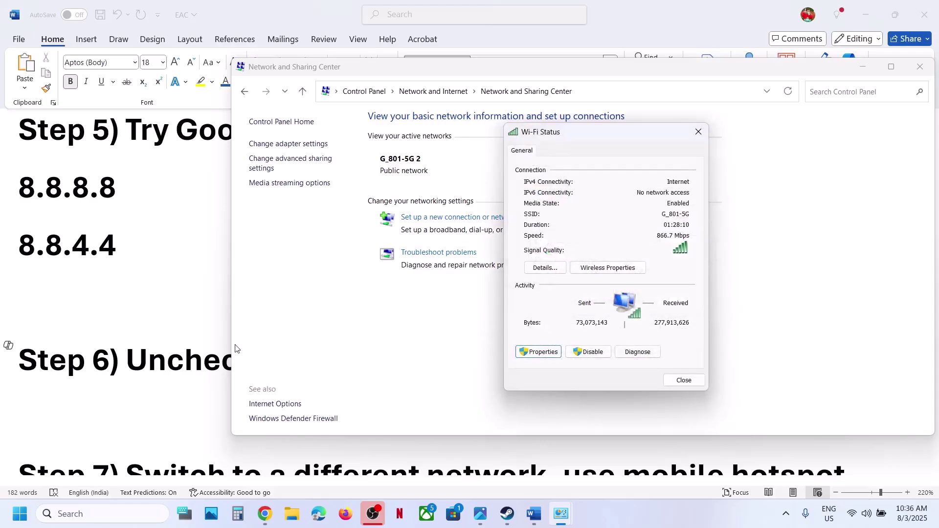
# Re-check IPv6 for the Wi-Fi connection, then close Wi-Fi Status and Network and Sharing Center
pyautogui.click(505, 514)
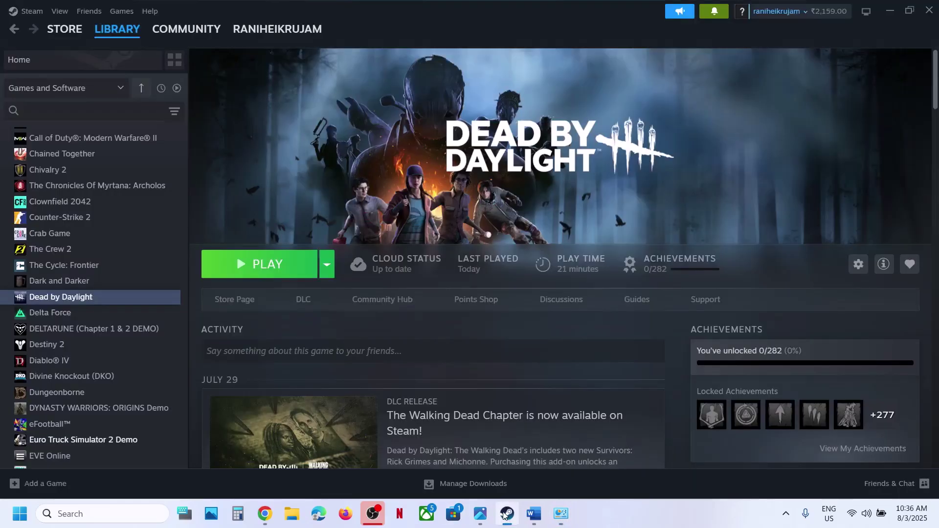
pyautogui.click(505, 514)
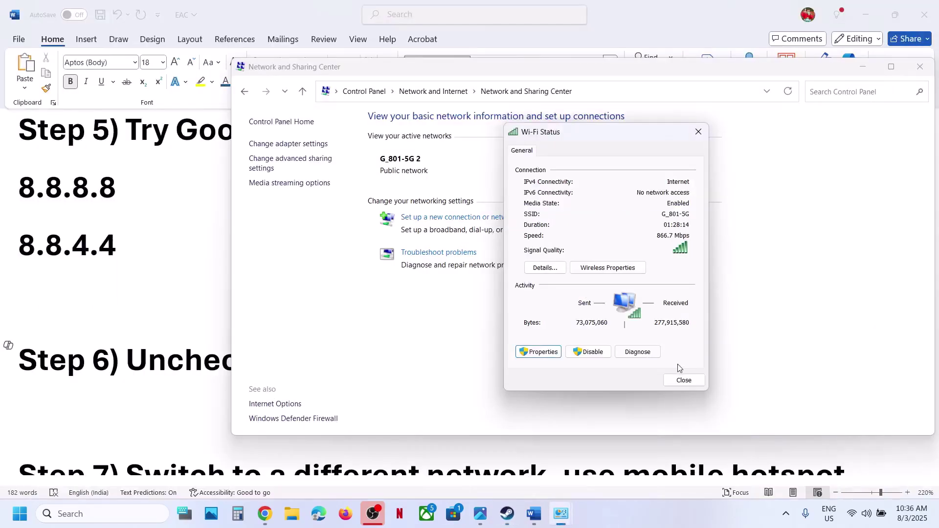
pyautogui.click(540, 352)
pyautogui.scroll(-3, 581, 288)
pyautogui.click(537, 273)
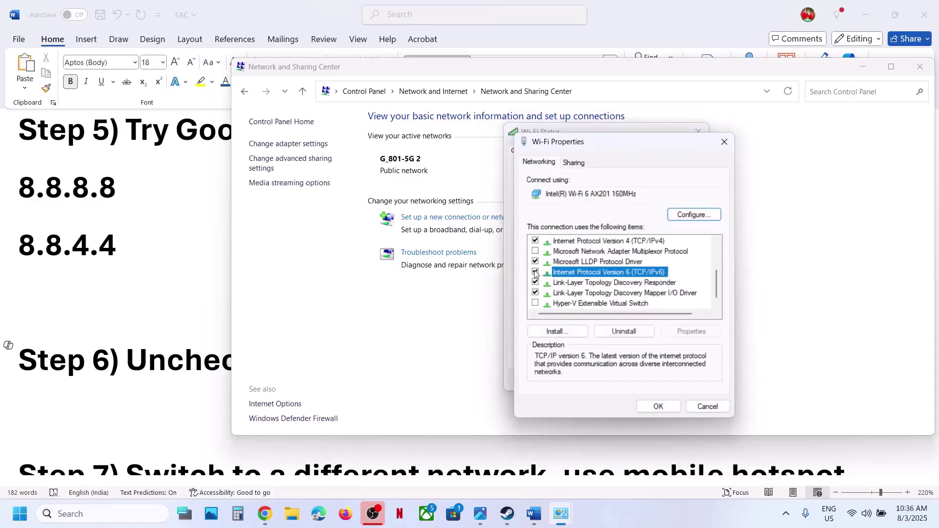
pyautogui.click(658, 406)
pyautogui.click(680, 379)
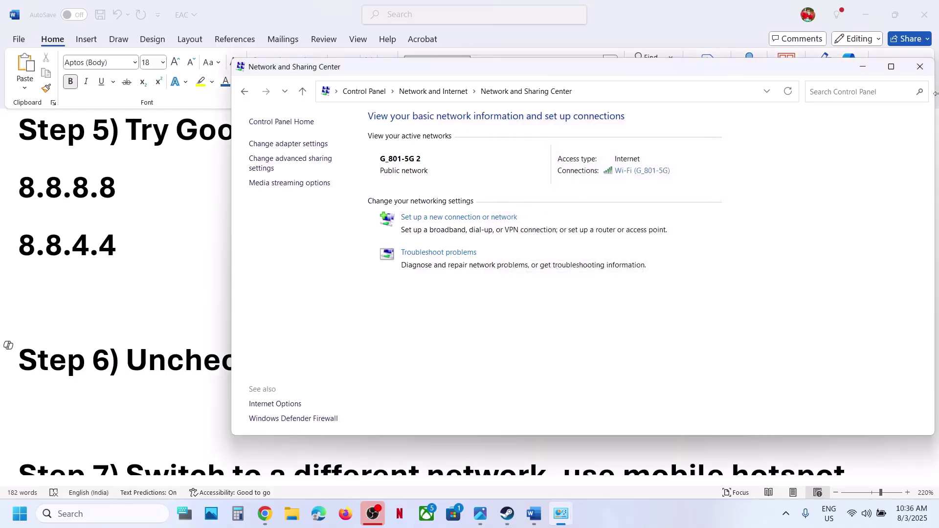
pyautogui.click(921, 68)
pyautogui.scroll(-3, 414, 248)
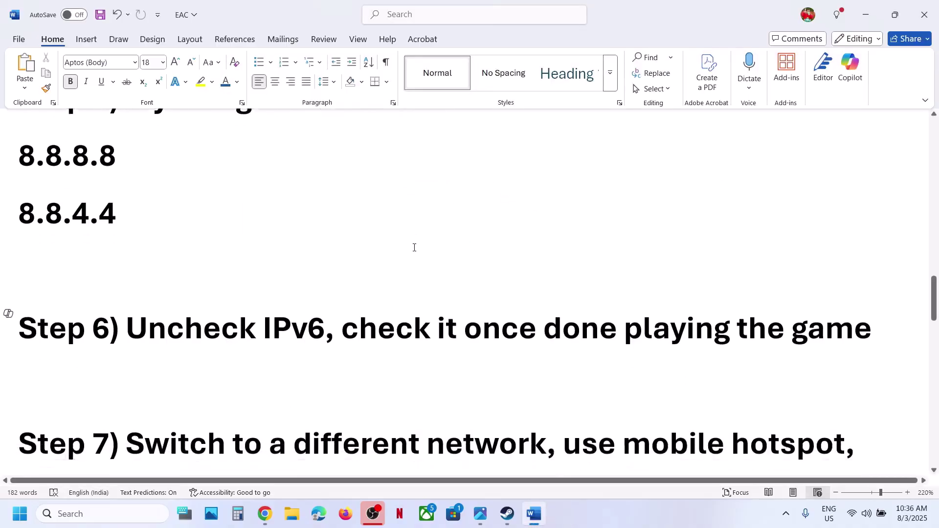
# Following Step 7, connect the PC to the G_801-4G Wi-Fi network
pyautogui.moveTo(166, 355); pyautogui.dragTo(533, 345)
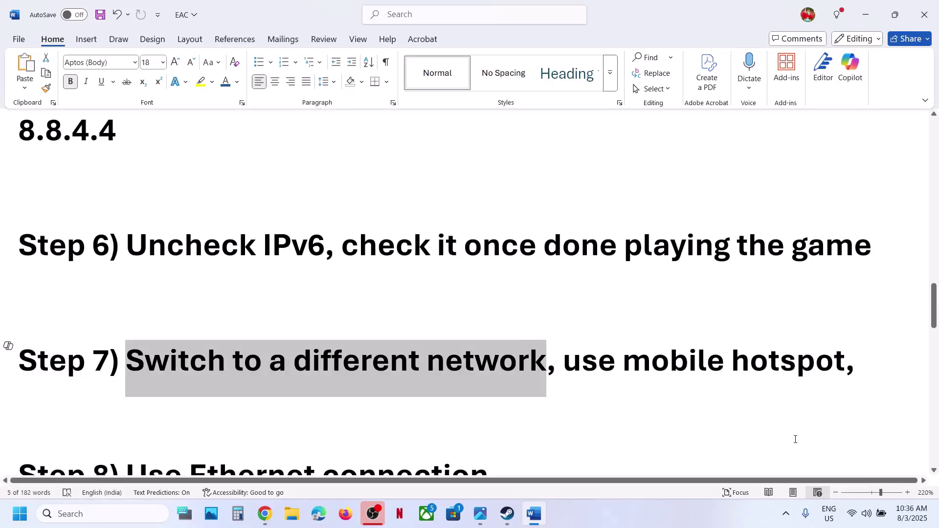
pyautogui.click(853, 514)
pyautogui.click(769, 285)
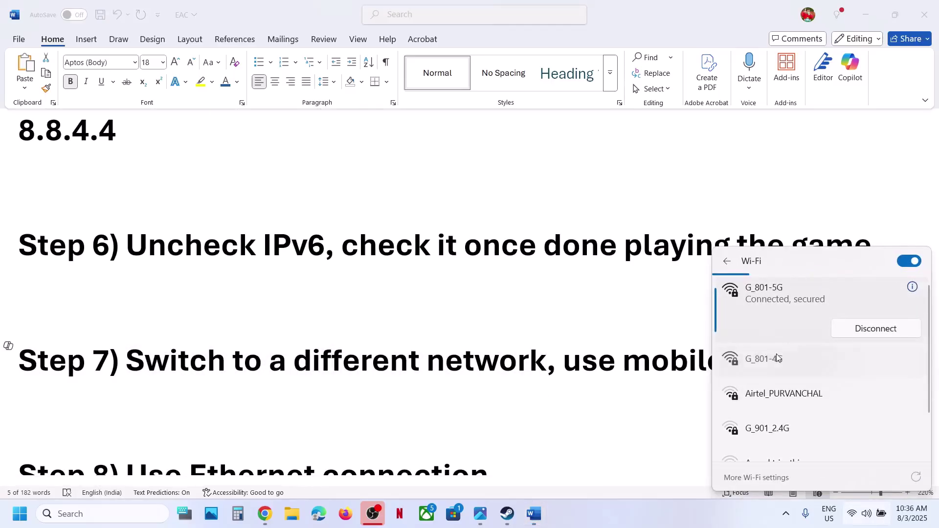
pyautogui.click(778, 358)
pyautogui.click(789, 361)
pyautogui.click(788, 361)
pyautogui.click(870, 382)
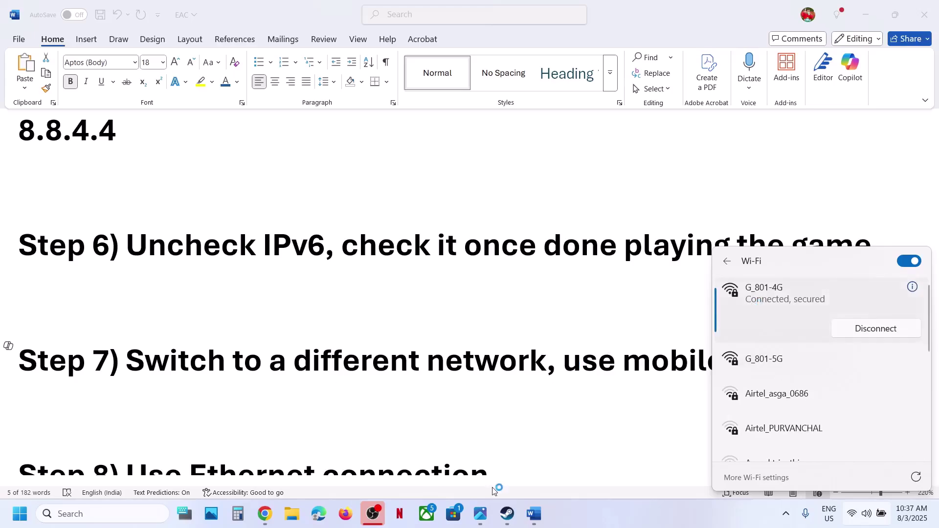
pyautogui.click(507, 514)
pyautogui.click(533, 514)
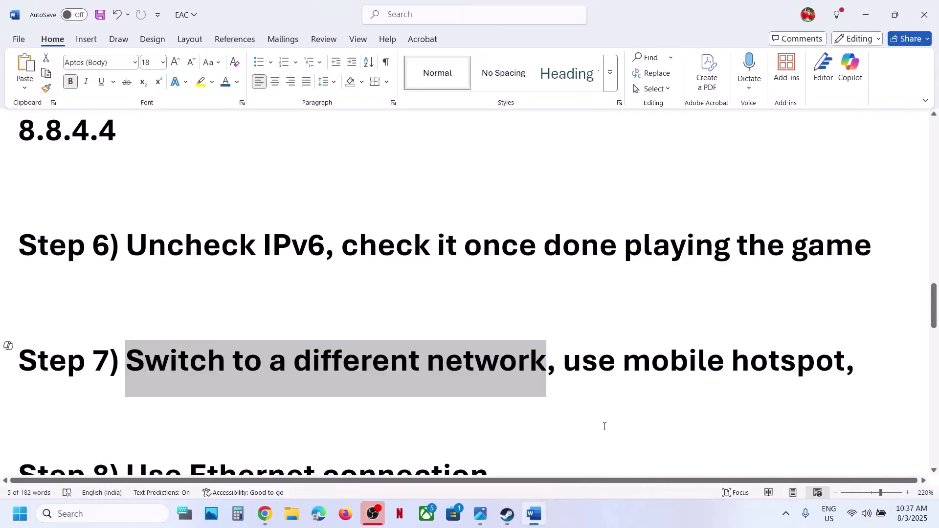
# Turn on the phone's Mobile Data and Personal Hotspot
pyautogui.moveTo(565, 366); pyautogui.dragTo(845, 367)
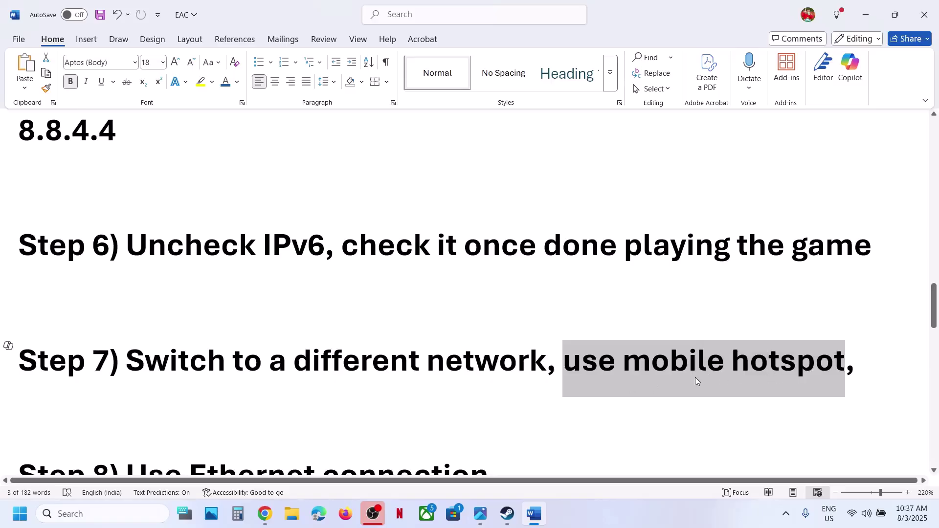
pyautogui.click(663, 518)
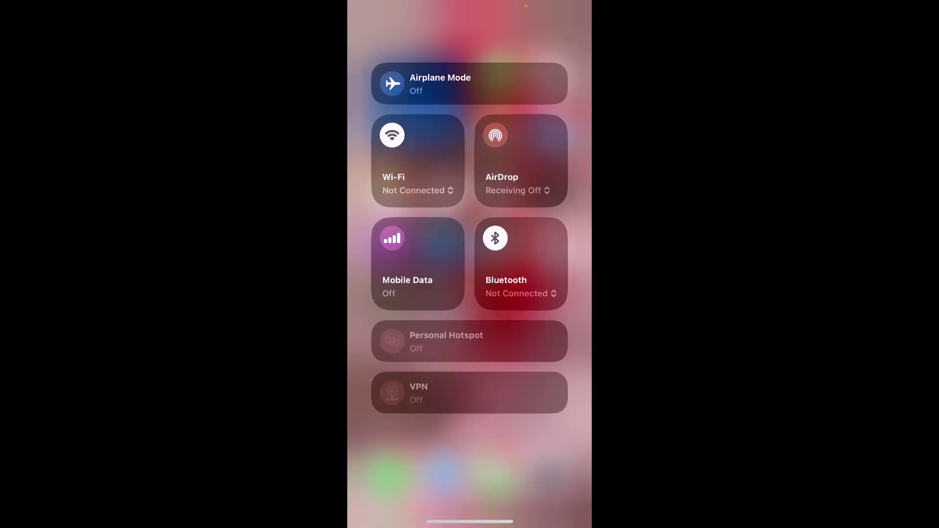
pyautogui.click(392, 239)
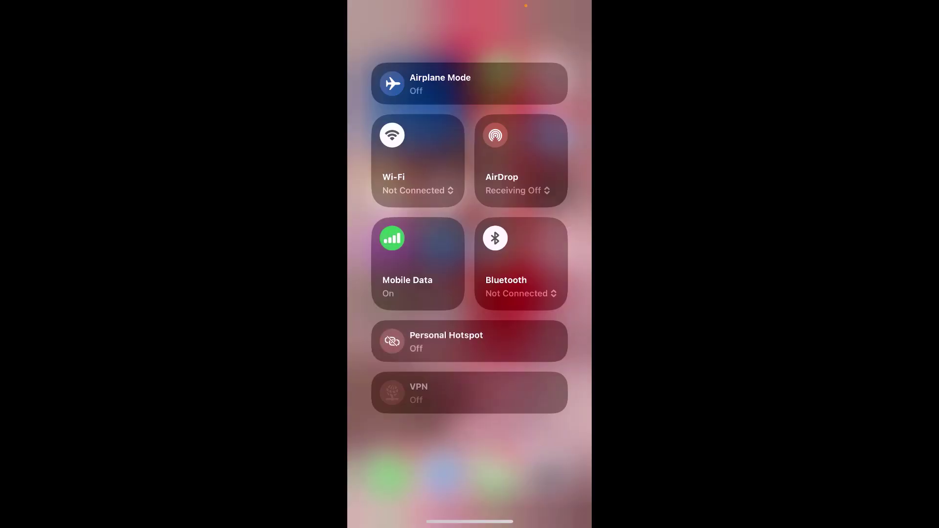
pyautogui.click(392, 341)
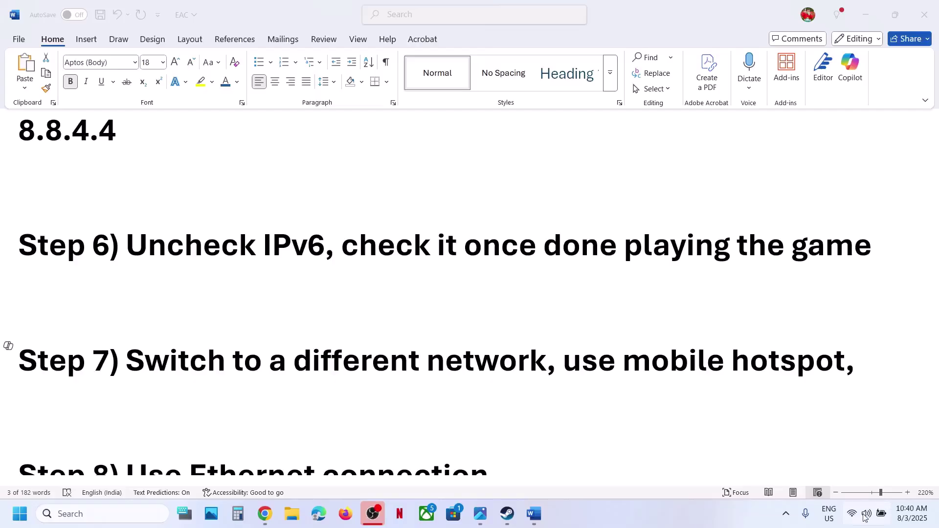
# Connect the PC to the iPhone 13 hotspot network, keeping the game launcher minimized
pyautogui.click(866, 513)
pyautogui.click(771, 285)
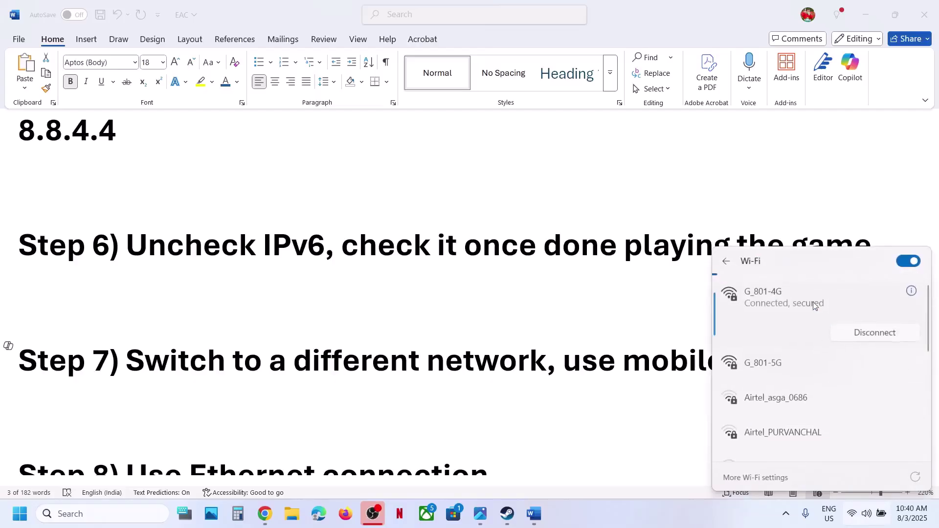
pyautogui.click(787, 362)
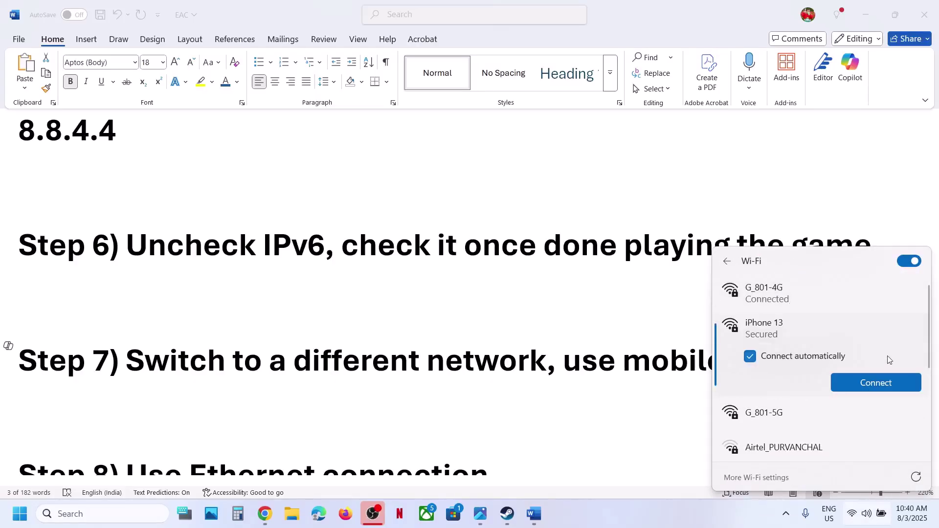
pyautogui.click(867, 382)
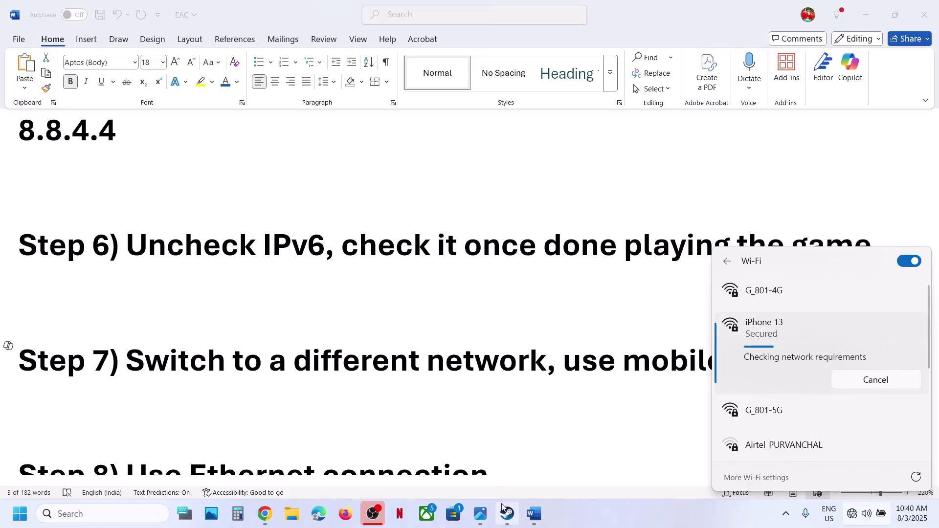
pyautogui.moveTo(509, 515)
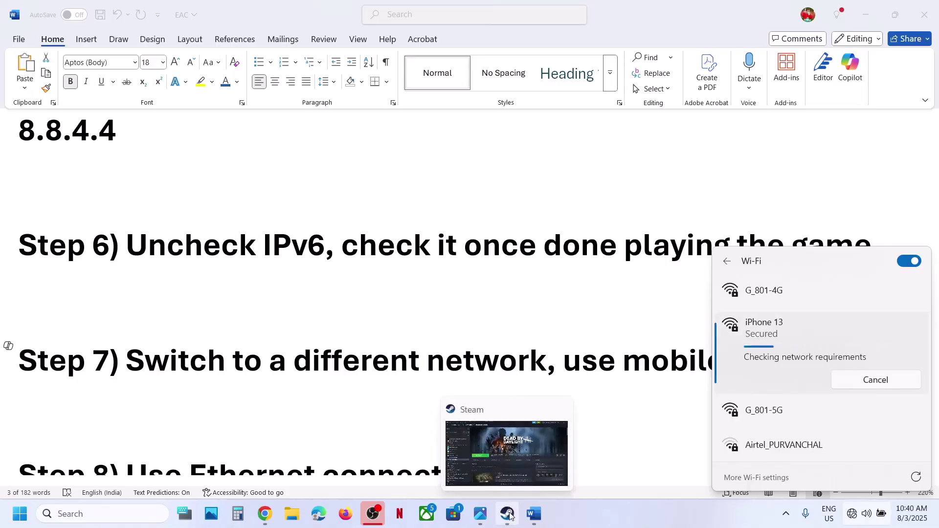
pyautogui.click(510, 516)
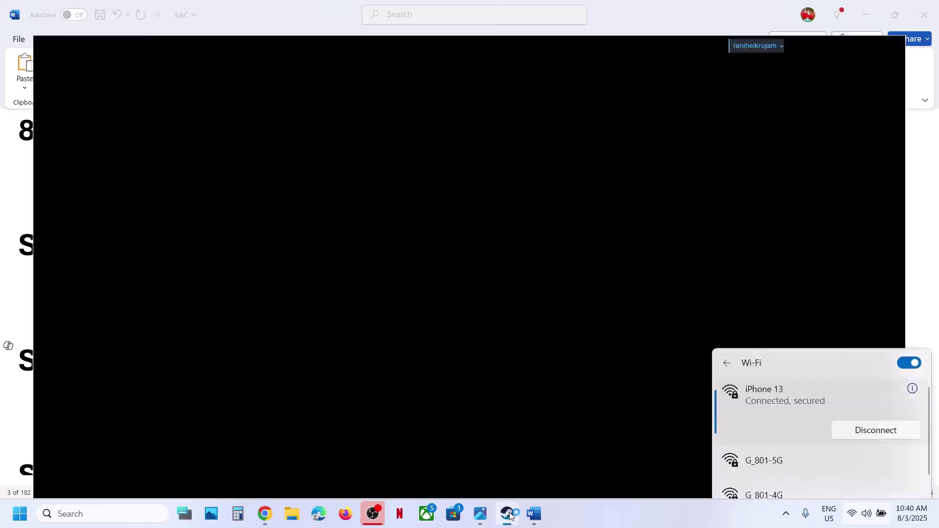
pyautogui.click(508, 515)
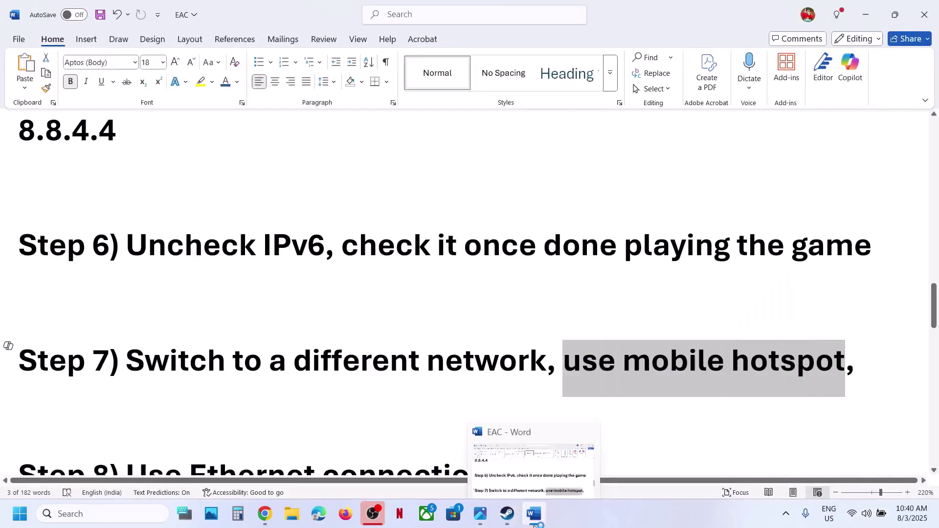
# Read Steps 8 and 9 on renaming the DeadByDaylight folder, then show This PC in File Explorer
pyautogui.click(535, 511)
pyautogui.click(530, 514)
pyautogui.scroll(-2, 390, 390)
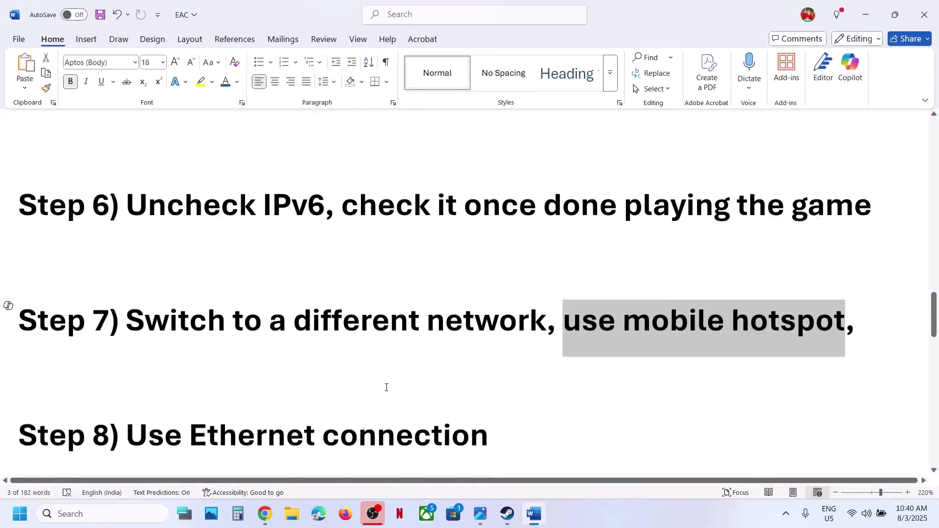
pyautogui.moveTo(127, 381); pyautogui.dragTo(492, 371)
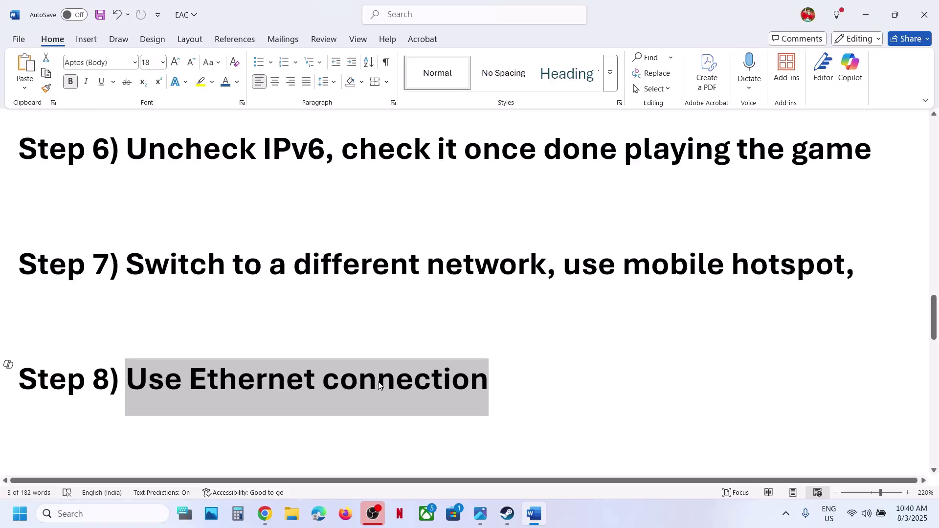
pyautogui.scroll(-3, 379, 386)
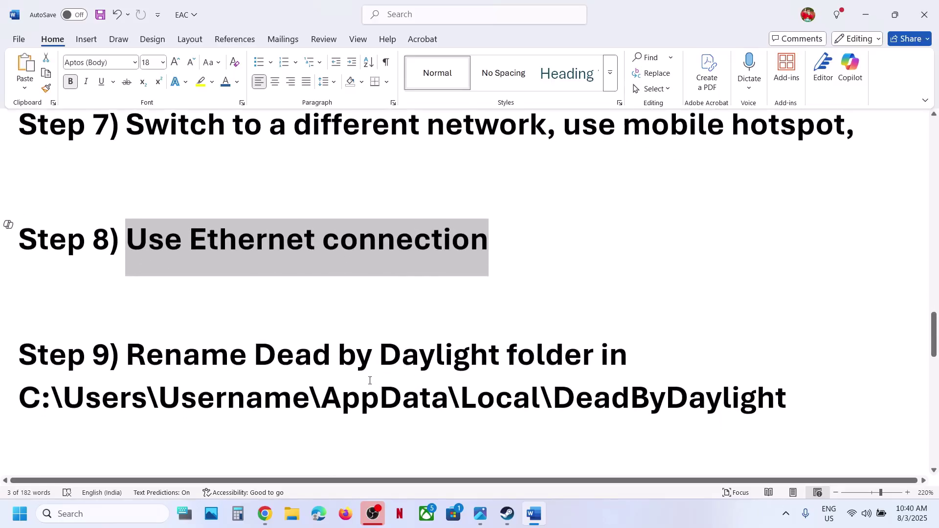
pyautogui.moveTo(128, 353); pyautogui.dragTo(592, 398)
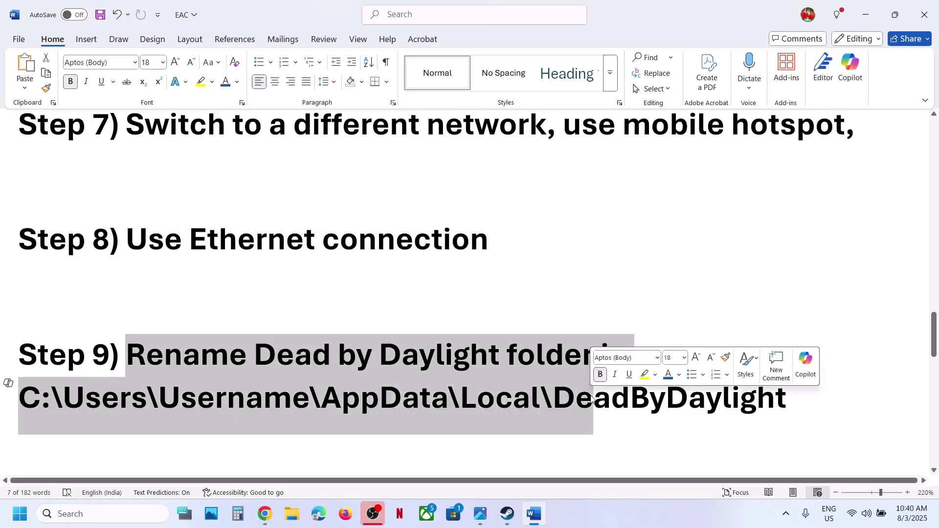
pyautogui.click(104, 254)
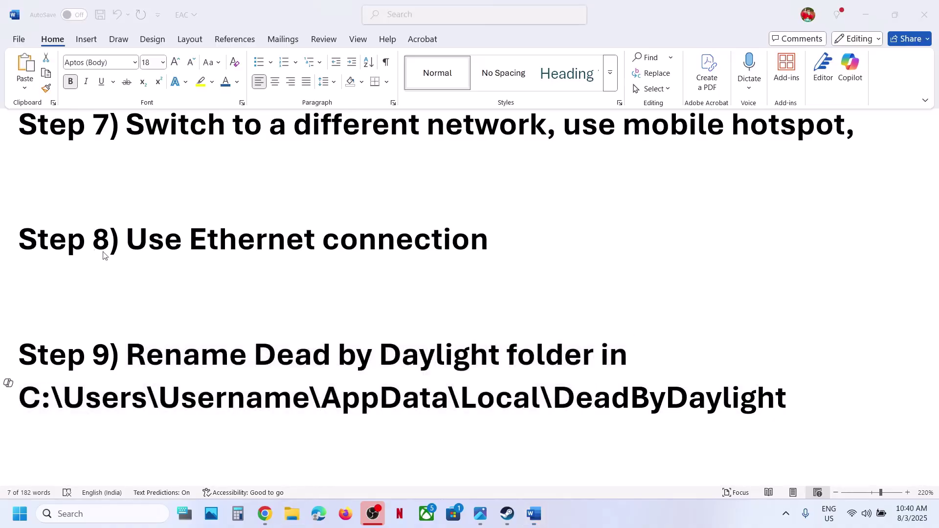
pyautogui.click(48, 256)
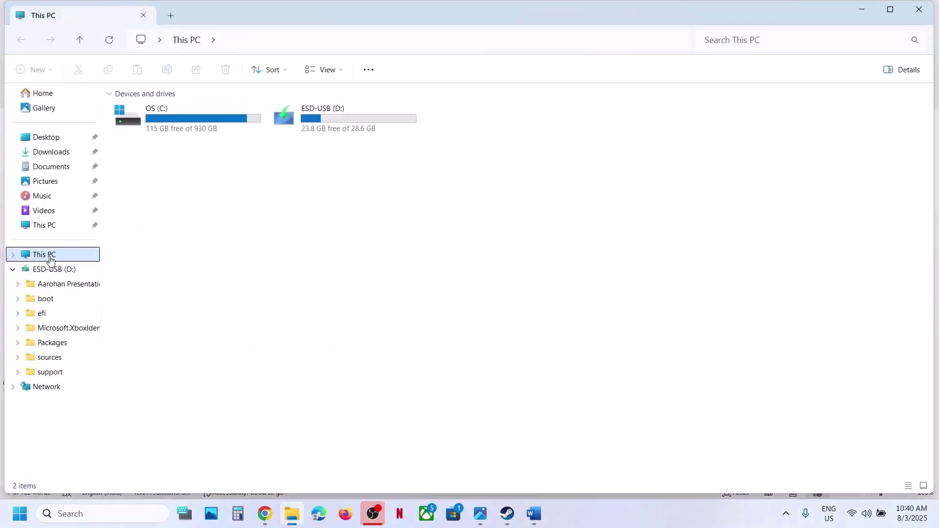
# Browse OS (C:) > Users > AppData > Local and select the DeadByDaylight folder
pyautogui.doubleClick(240, 119)
pyautogui.scroll(-1, 177, 284)
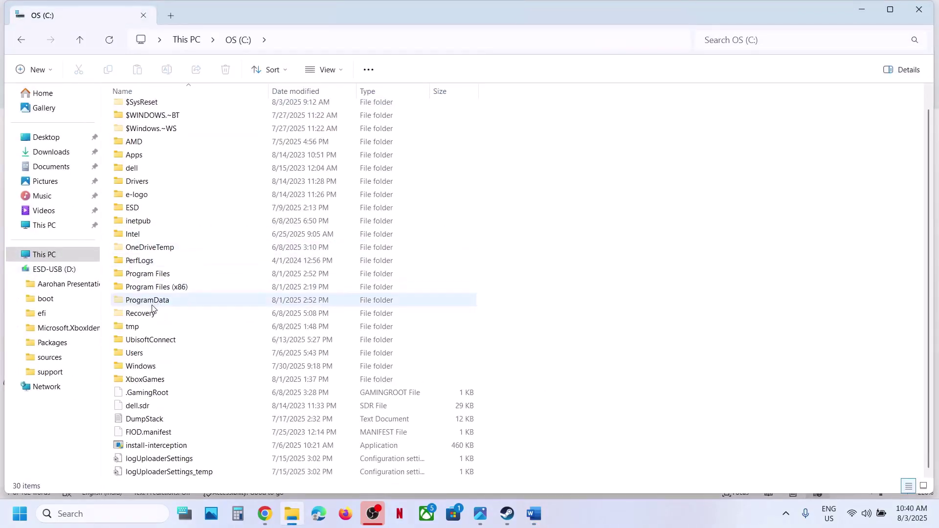
pyautogui.doubleClick(134, 352)
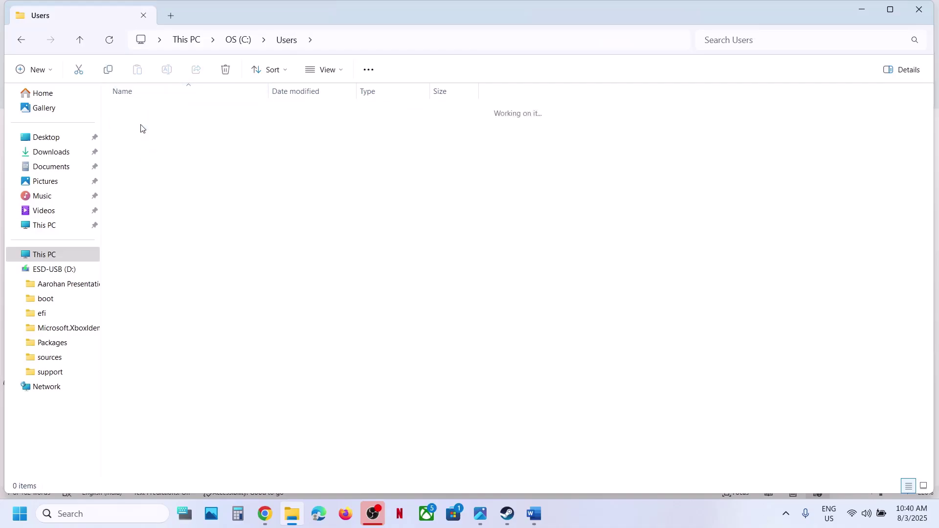
pyautogui.click(140, 151)
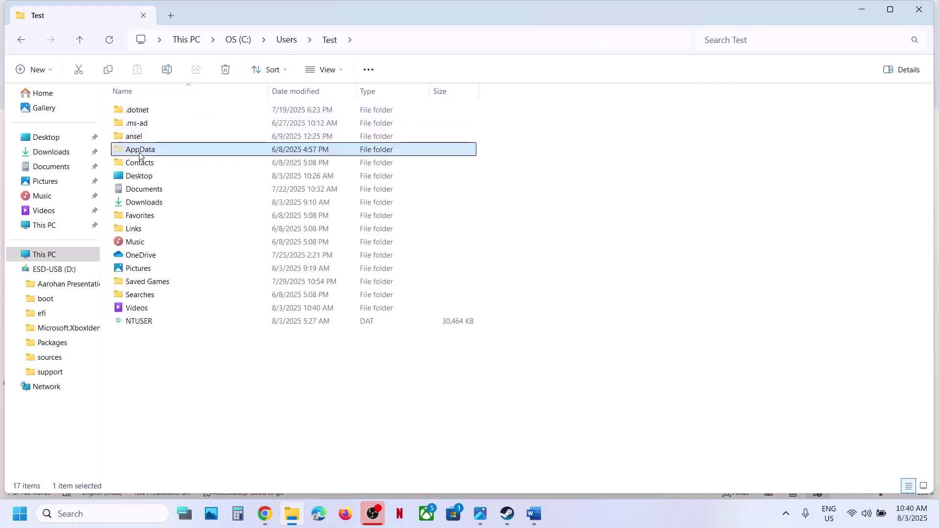
pyautogui.click(342, 76)
pyautogui.moveTo(343, 298)
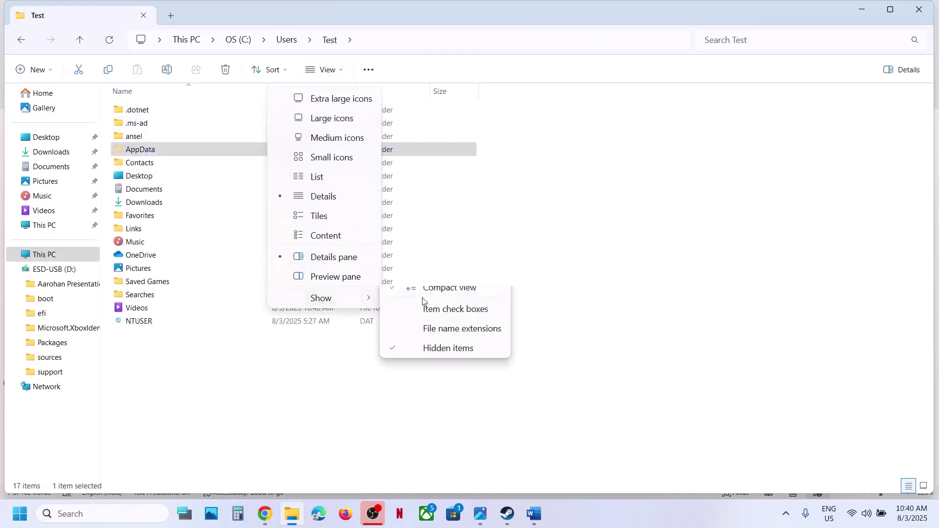
pyautogui.click(139, 150)
pyautogui.doubleClick(138, 149)
pyautogui.doubleClick(151, 114)
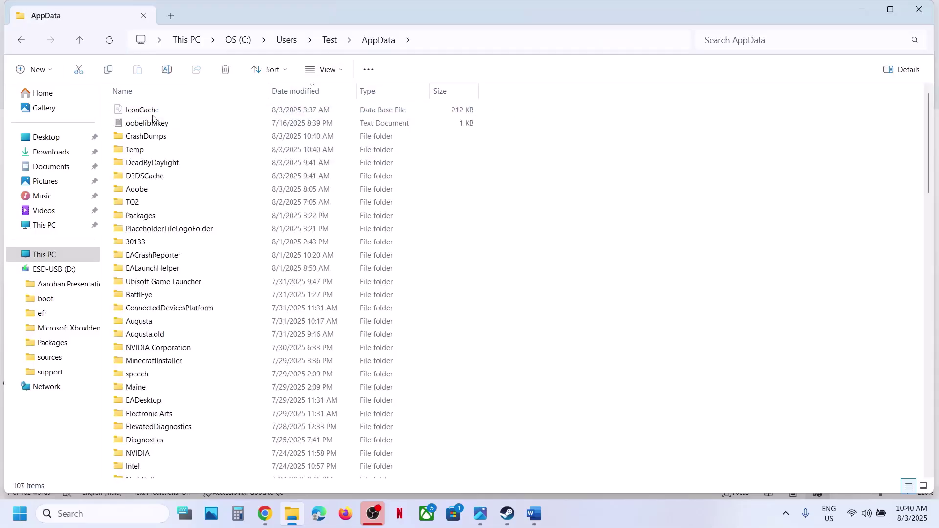
pyautogui.click(168, 164)
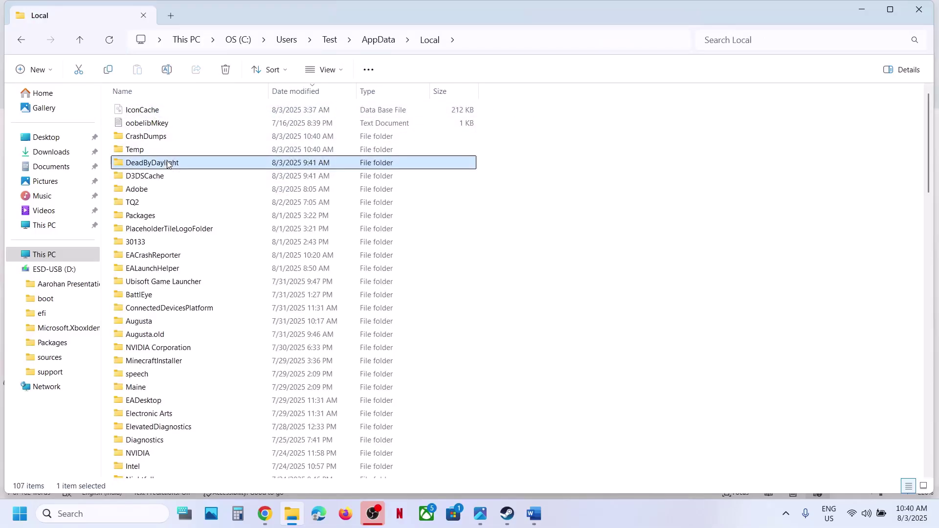
pyautogui.rightClick(168, 164)
# Copy the DeadByDaylight folder onto the desktop as a backup
pyautogui.click(225, 181)
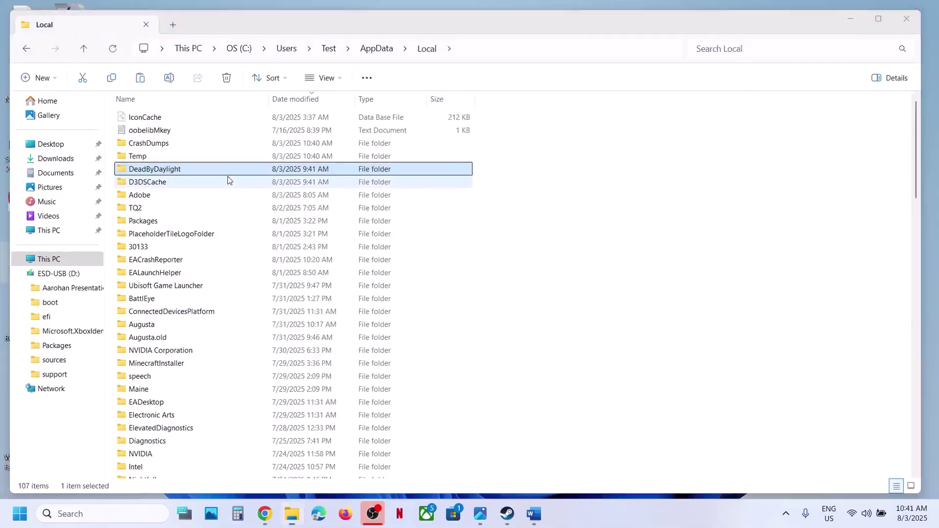
pyautogui.hotkey('ctrl', 'v')
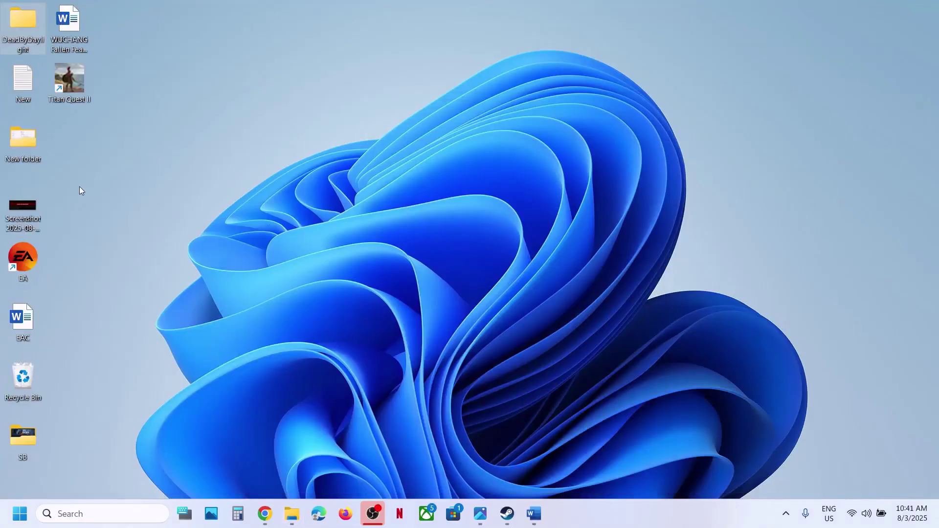
pyautogui.moveTo(20, 26); pyautogui.dragTo(361, 166)
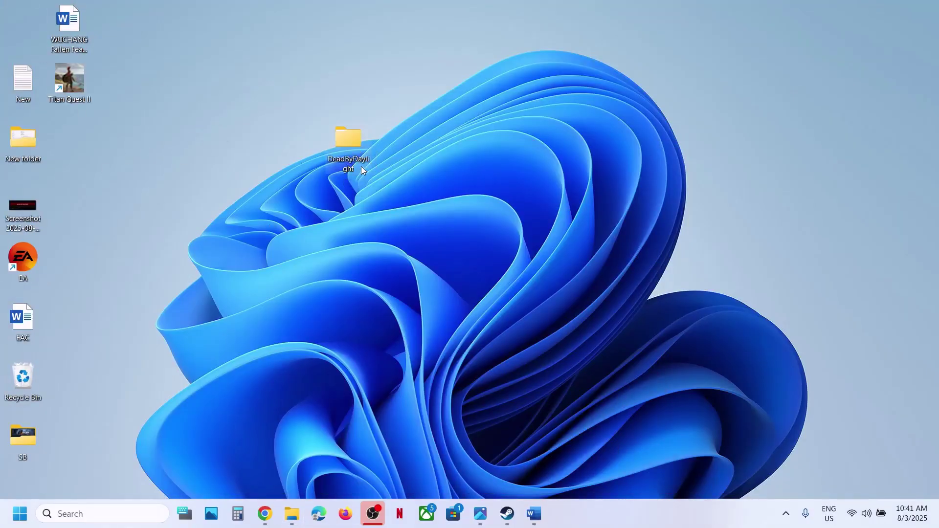
# Rename the original Local folder to DeadByDaylight.old
pyautogui.click(292, 514)
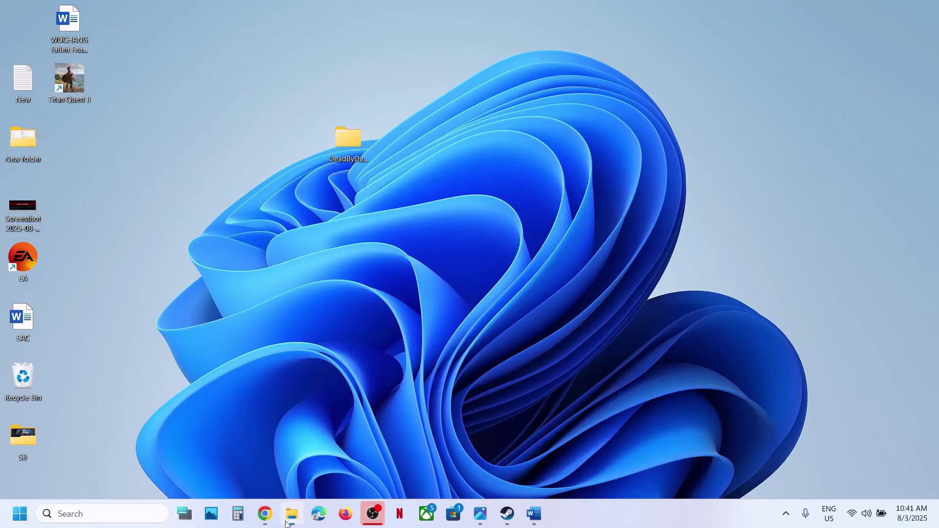
pyautogui.rightClick(181, 168)
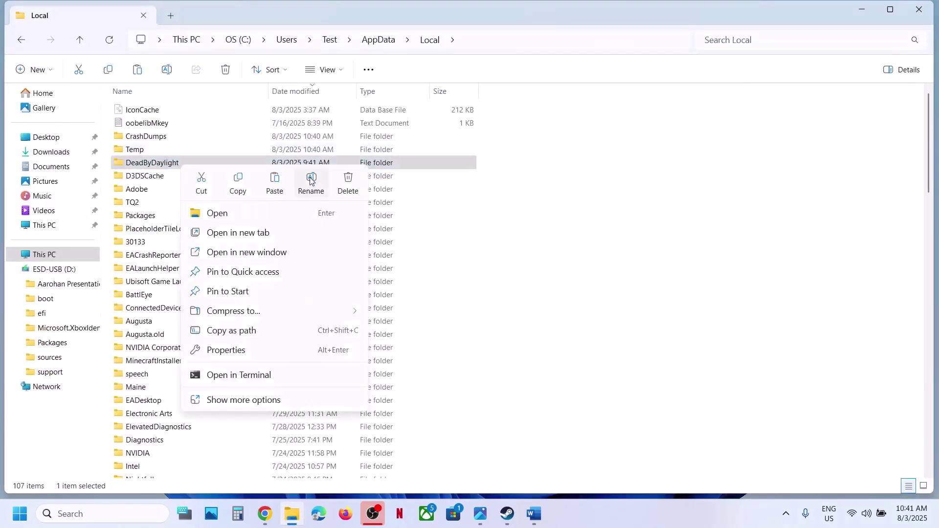
pyautogui.click(310, 179)
pyautogui.click(194, 163)
pyautogui.write('.old')
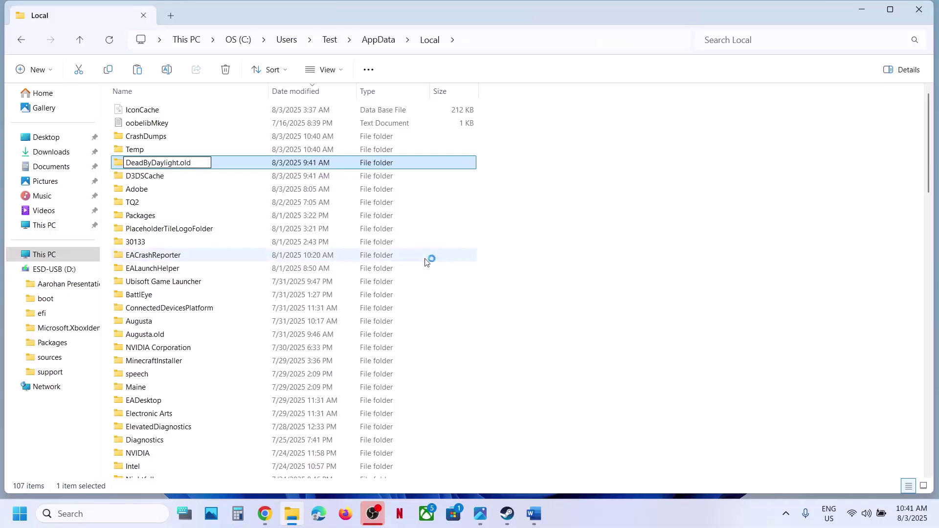
pyautogui.press('Return')
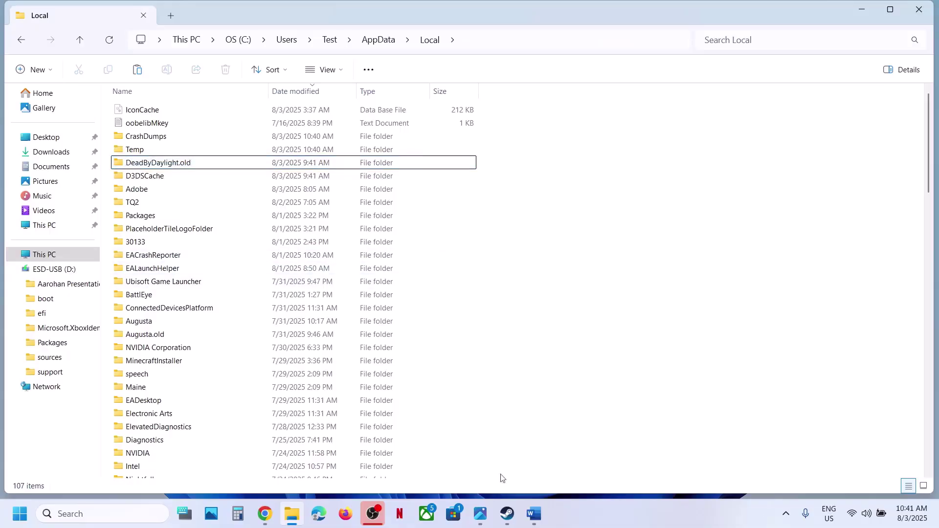
pyautogui.click(507, 513)
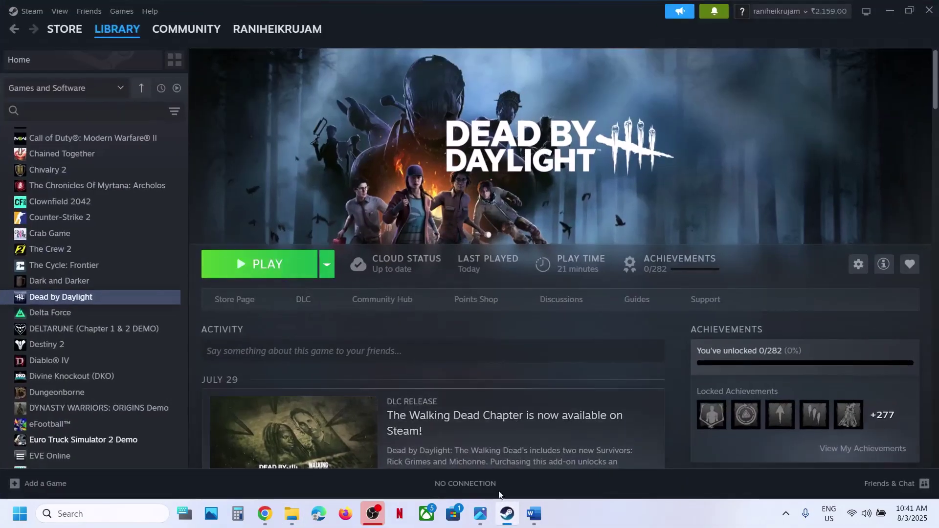
# Mark Step 10 on running EasyAntiCheat setup, then bring up Dead by Daylight's options in Steam
pyautogui.hotkey('alt', 'Tab')
pyautogui.scroll(-3, 433, 355)
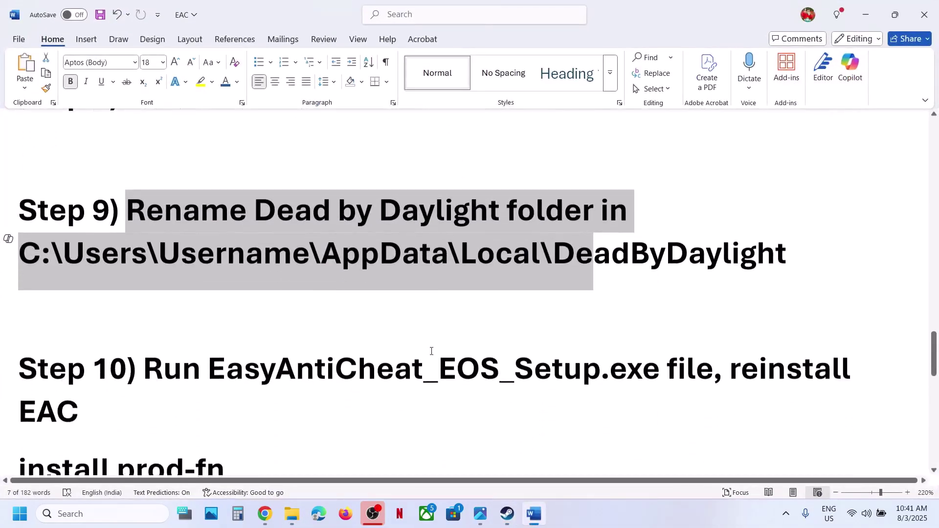
pyautogui.moveTo(171, 345); pyautogui.dragTo(541, 348)
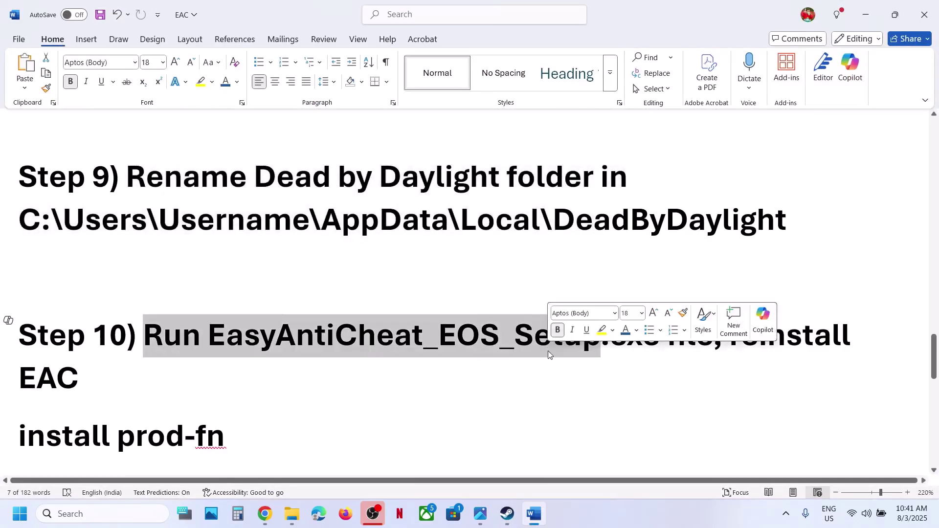
pyautogui.click(505, 520)
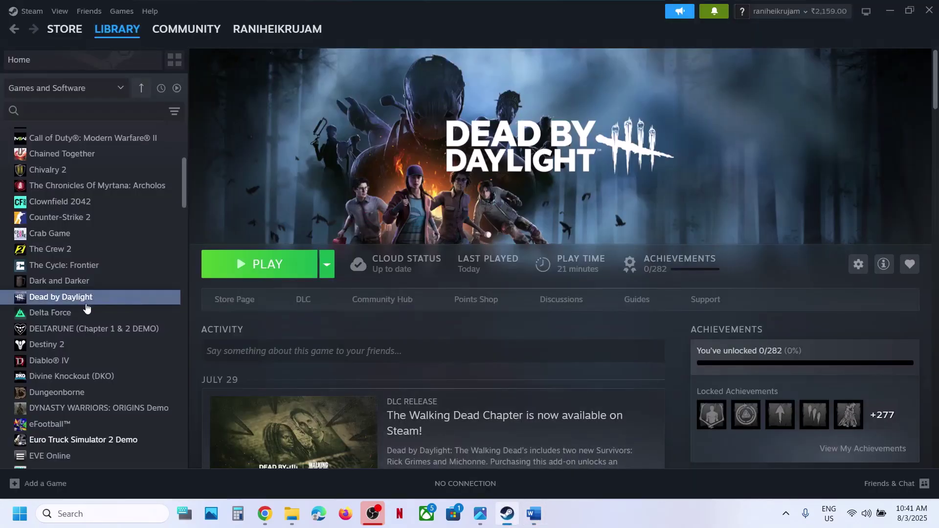
pyautogui.rightClick(79, 298)
# Run EasyAntiCheat_EOS_Setup from the game's EasyAntiCheat folder as administrator, approving the prompt
pyautogui.moveTo(108, 370)
pyautogui.click(210, 390)
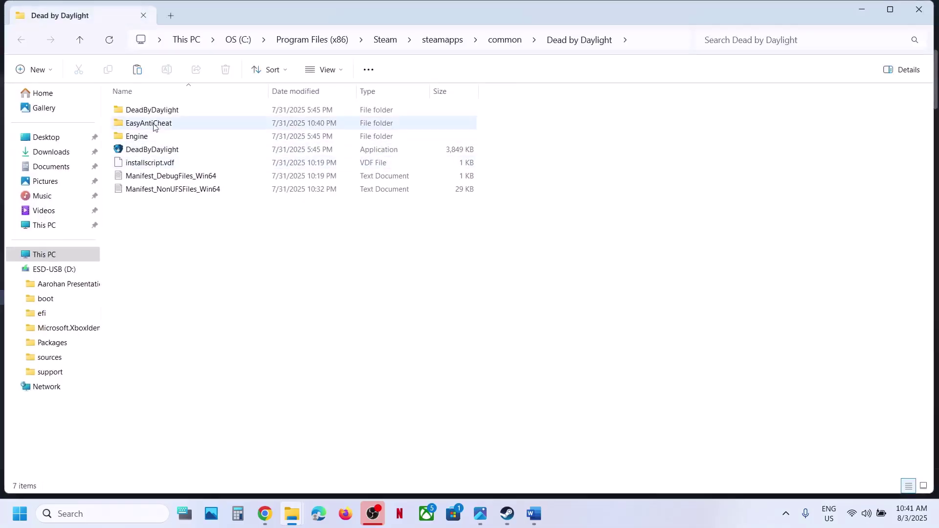
pyautogui.doubleClick(145, 123)
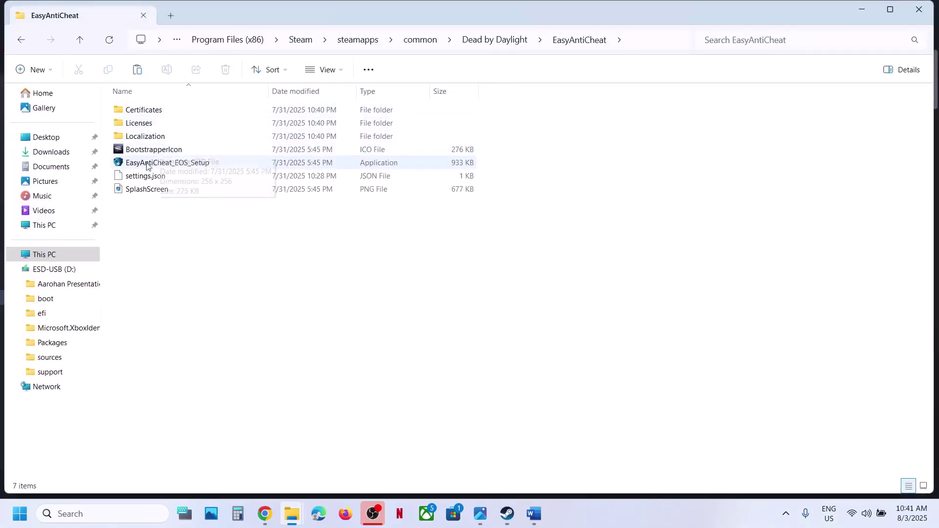
pyautogui.rightClick(154, 167)
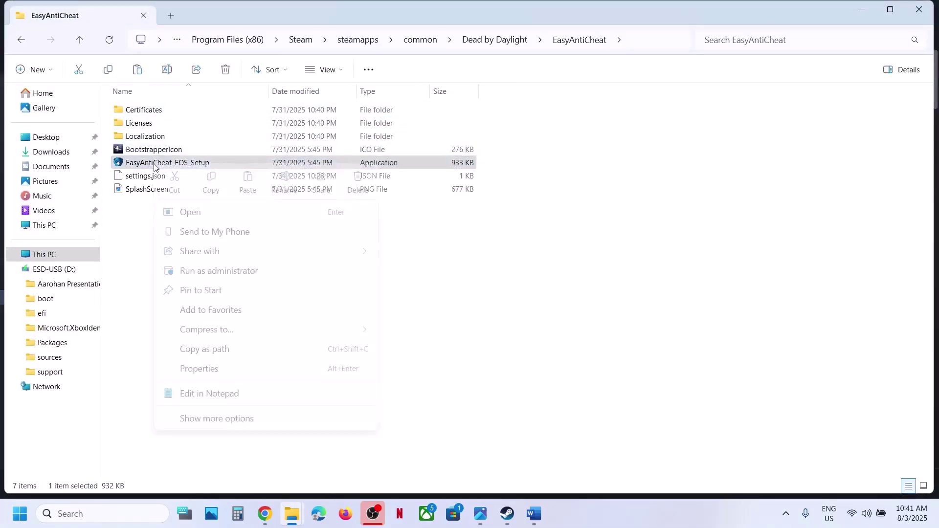
pyautogui.click(249, 271)
pyautogui.click(417, 385)
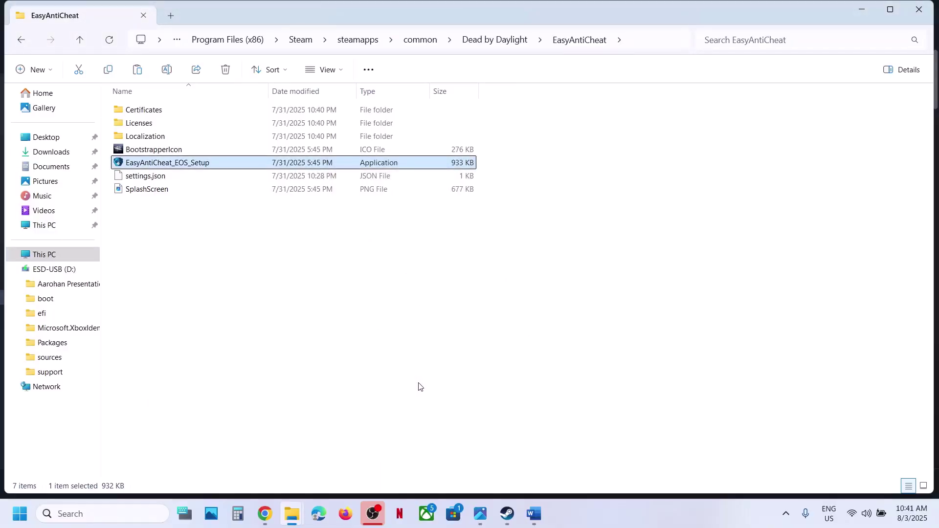
pyautogui.click(511, 522)
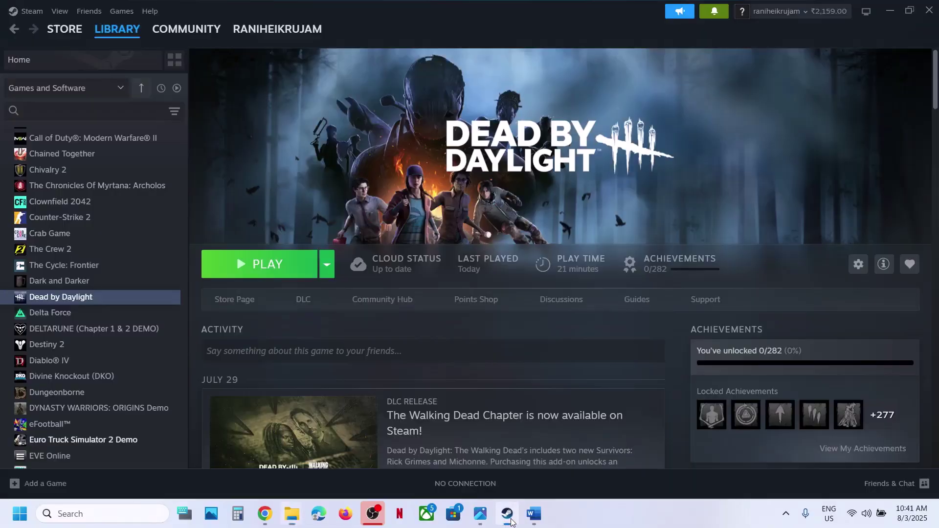